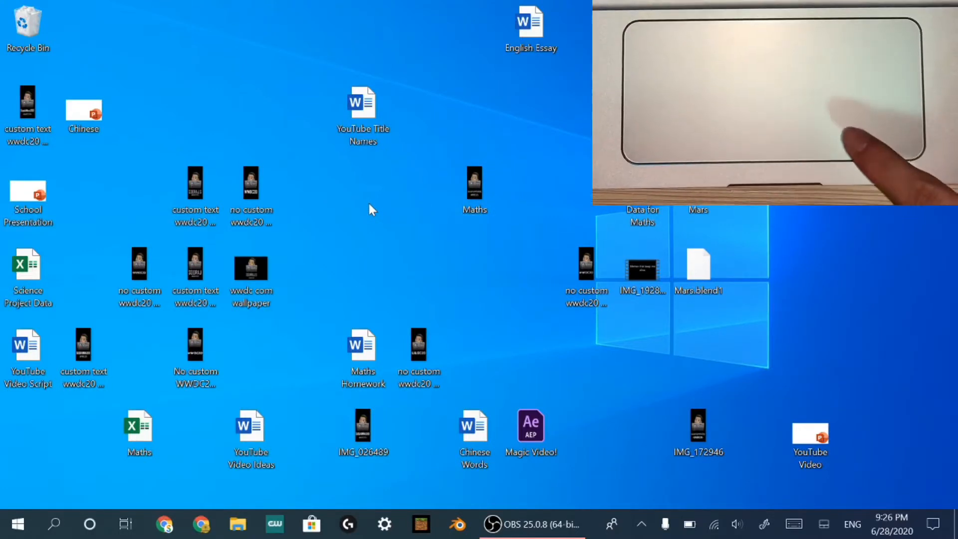
# Create a new folder on the desktop named "Images & Videos"
pyautogui.rightClick(370, 208)
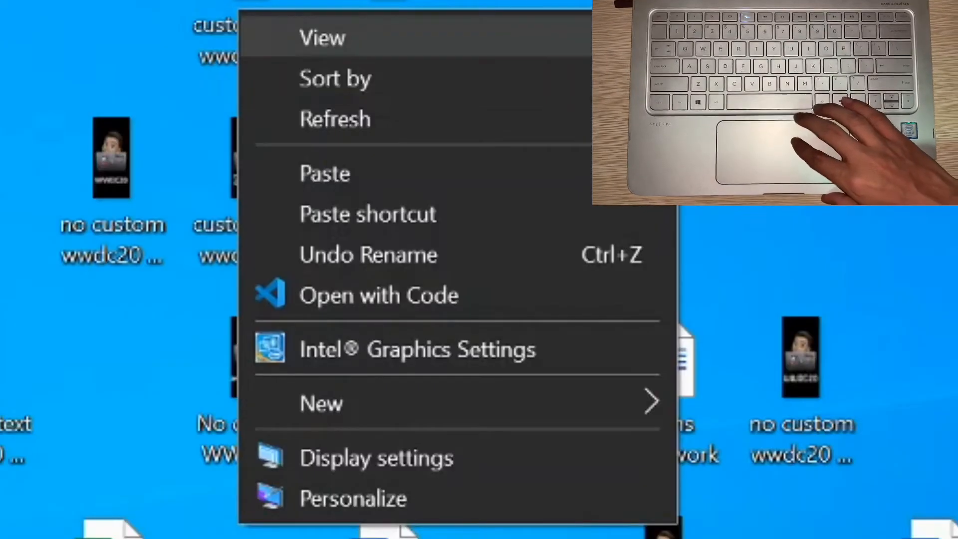
pyautogui.moveTo(521, 407)
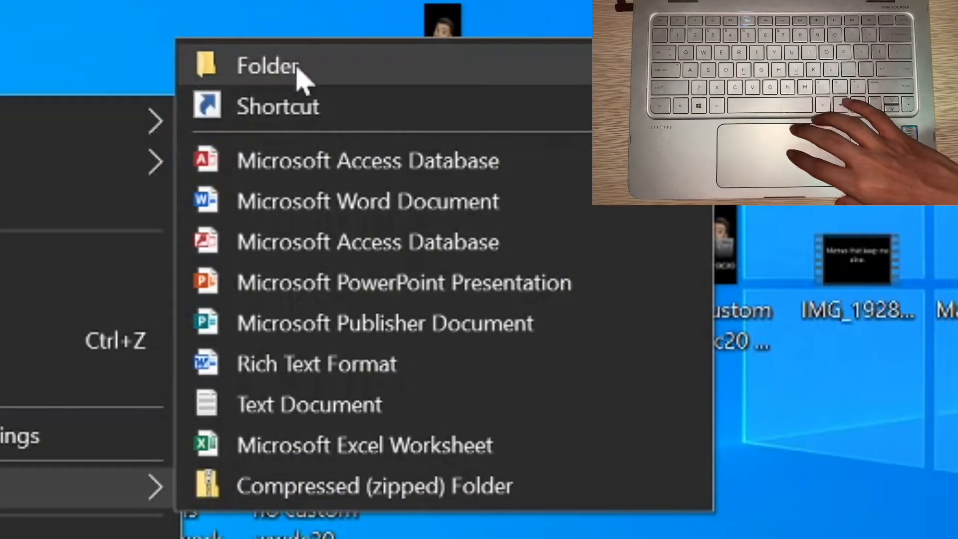
pyautogui.click(298, 80)
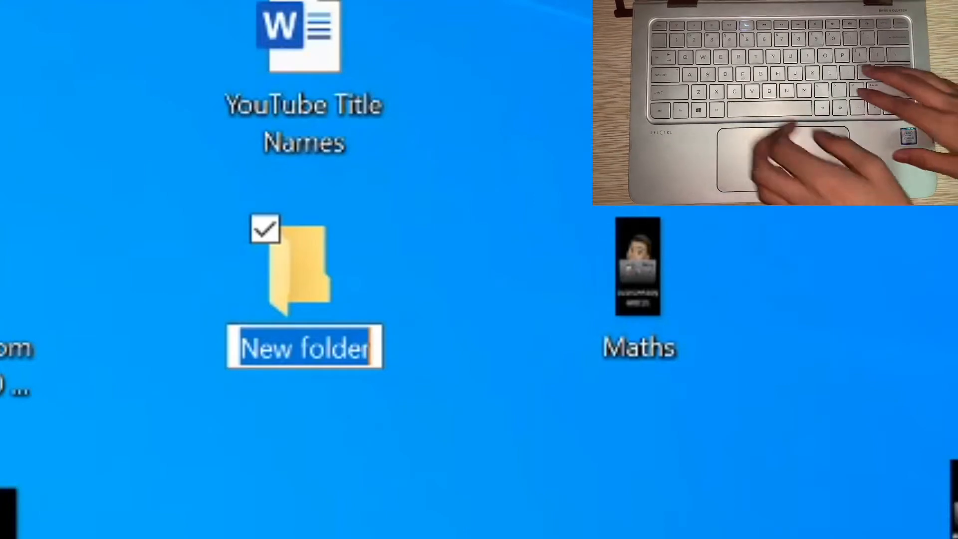
pyautogui.write('Images')
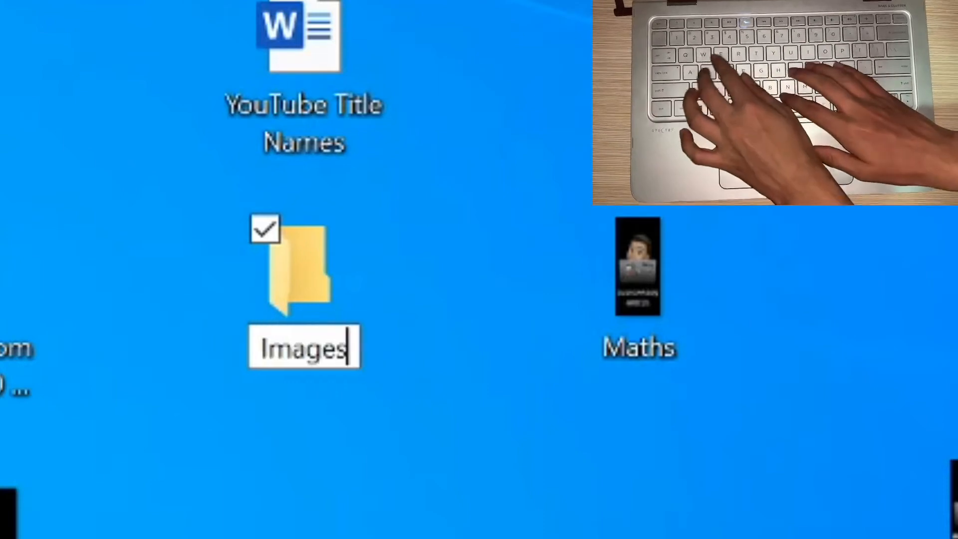
pyautogui.write(' & ')
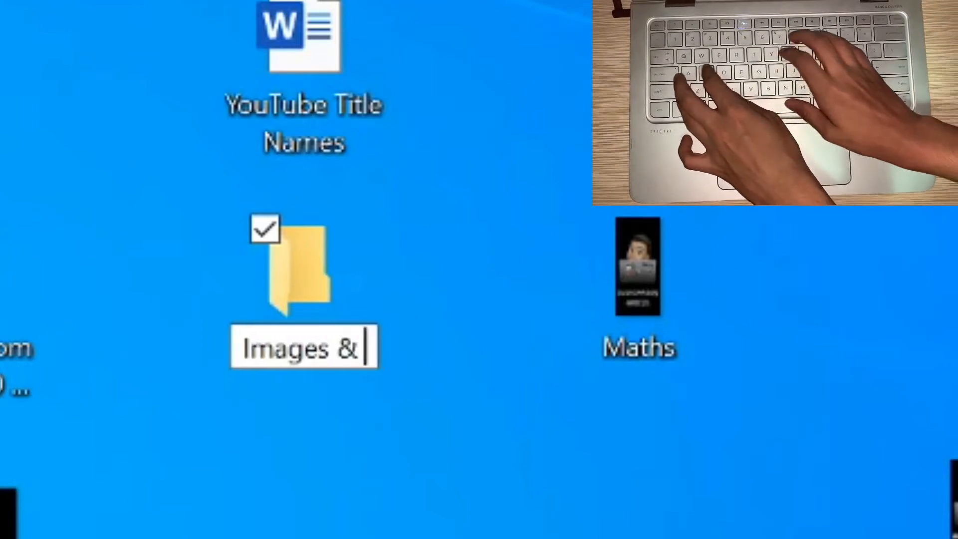
pyautogui.write('Videos')
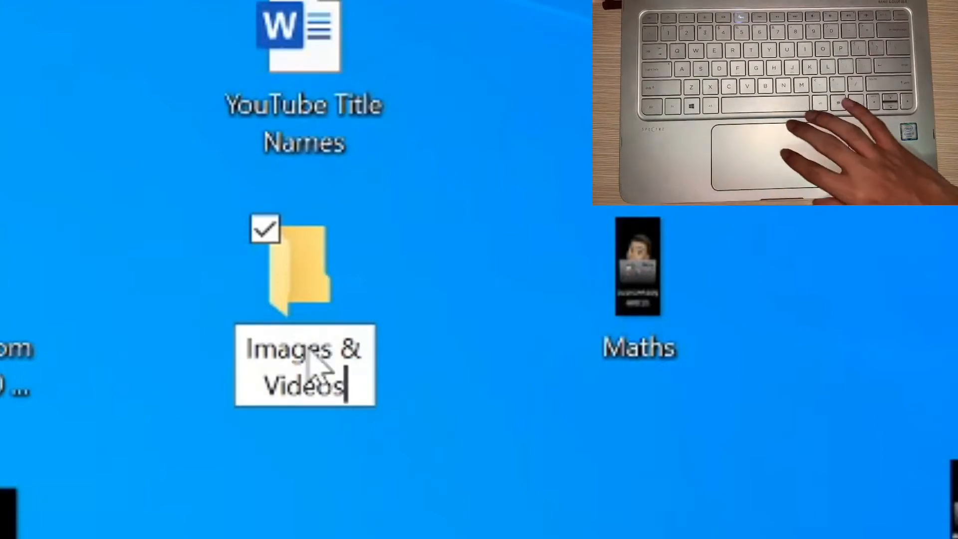
pyautogui.press('Return')
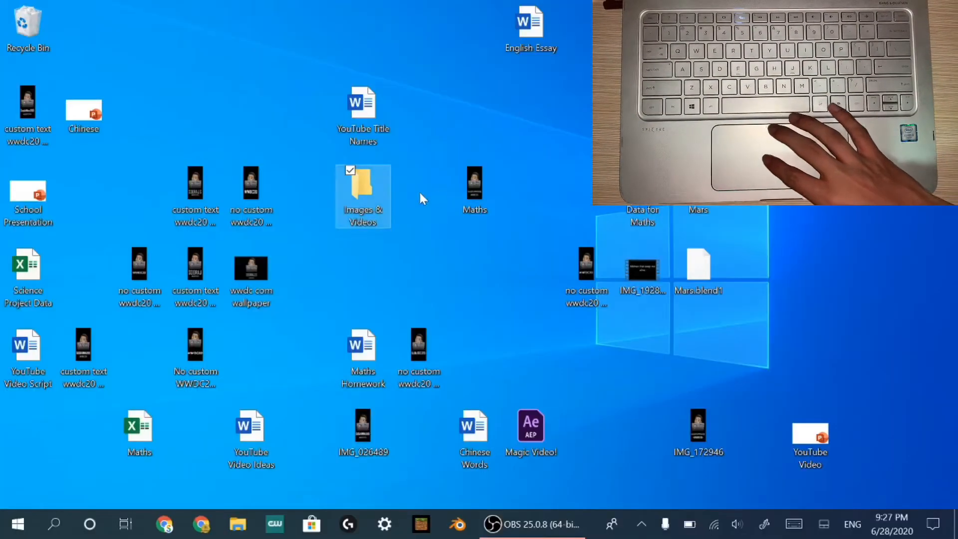
# Move "no custom wwdc20 wallpaper 2", the IMG_1928 video and the no custom wwdc20 image nearest the folder into Images & Videos
pyautogui.click(478, 191)
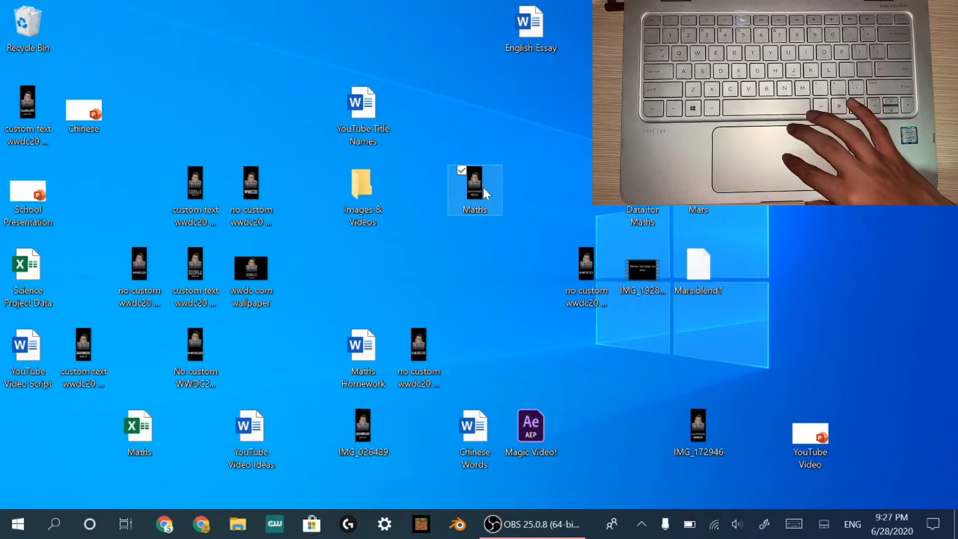
pyautogui.click(509, 264)
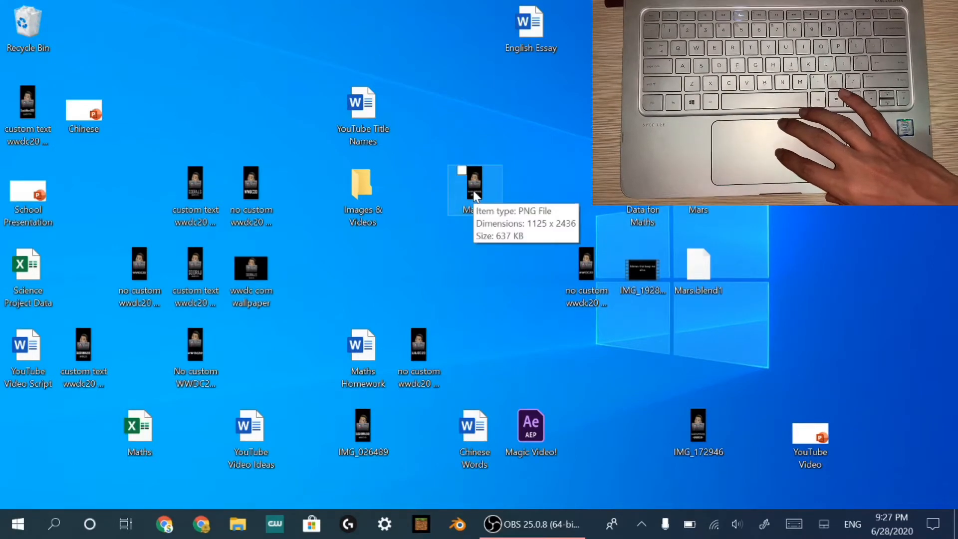
pyautogui.click(588, 279)
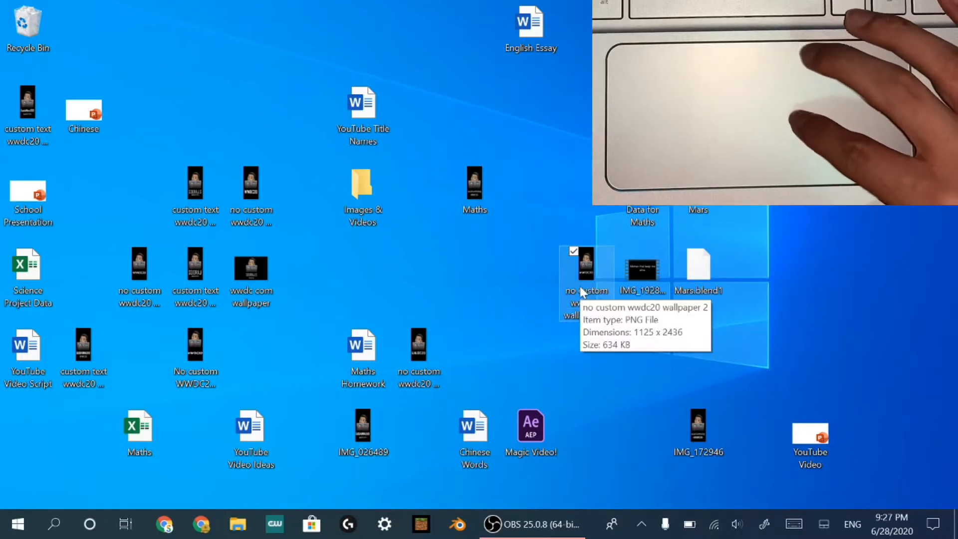
pyautogui.moveTo(581, 292); pyautogui.dragTo(358, 198)
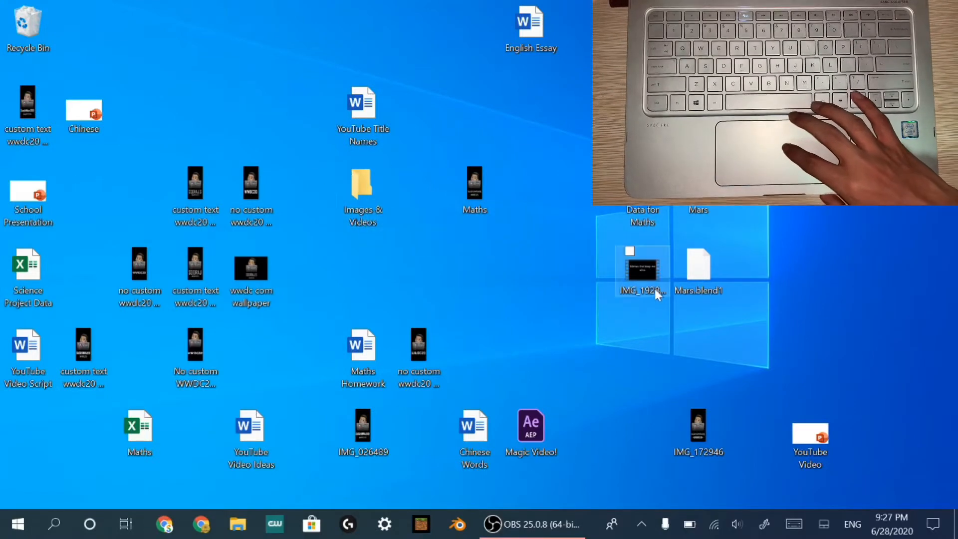
pyautogui.moveTo(649, 288); pyautogui.dragTo(351, 202)
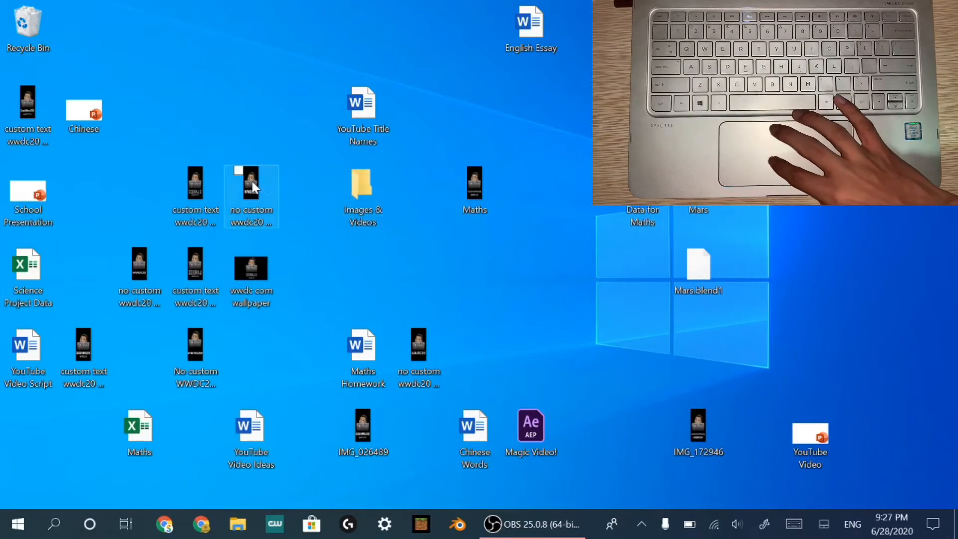
pyautogui.moveTo(252, 187); pyautogui.dragTo(356, 191)
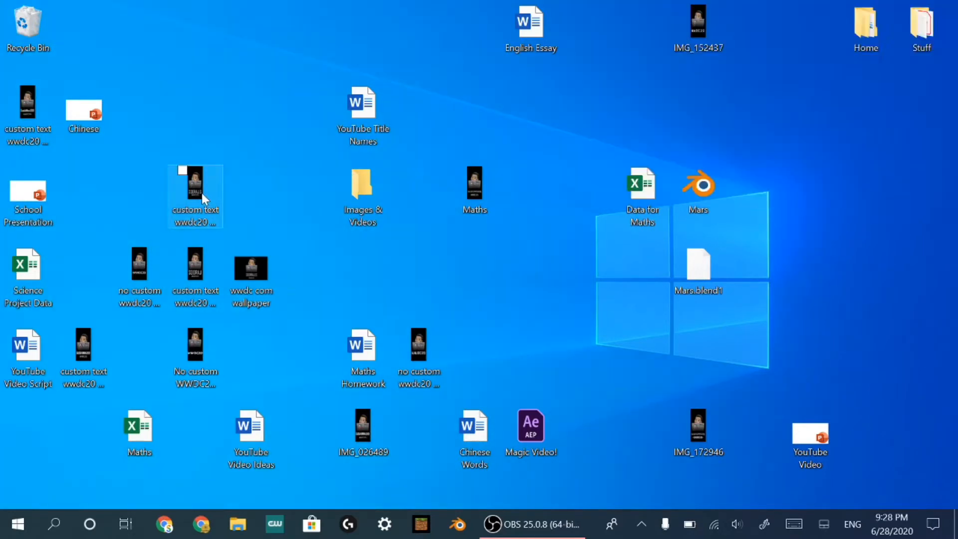
# Move the cluster of wwdc wallpaper images and the custom text wwdc20 image beside the Chinese presentation into Images & Videos
pyautogui.moveTo(292, 358); pyautogui.dragTo(138, 335)
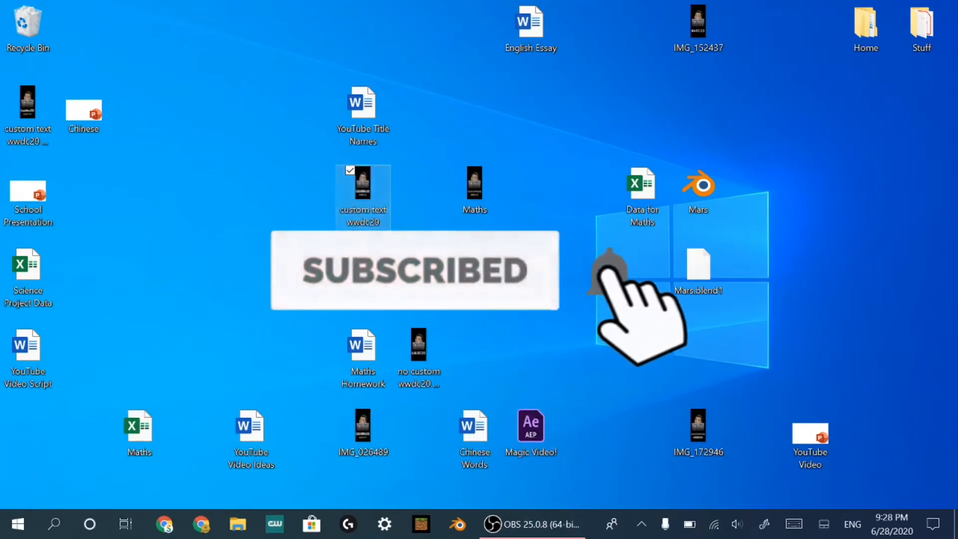
pyautogui.moveTo(368, 186); pyautogui.dragTo(369, 270)
pyautogui.moveTo(41, 99); pyautogui.dragTo(370, 271)
pyautogui.moveTo(370, 271); pyautogui.dragTo(372, 210)
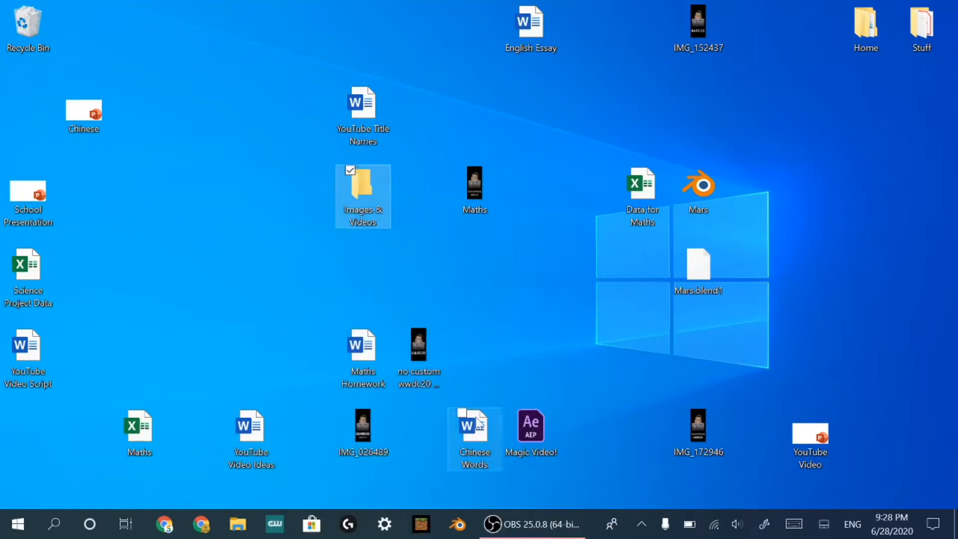
# Move IMG_026489, IMG_172946, the no custom wwdc20 image beside Maths Homework, and IMG_152437 into Images & Videos
pyautogui.moveTo(373, 417); pyautogui.dragTo(360, 209)
pyautogui.moveTo(720, 423); pyautogui.dragTo(363, 190)
pyautogui.moveTo(701, 419); pyautogui.dragTo(359, 197)
pyautogui.moveTo(435, 337); pyautogui.dragTo(346, 193)
pyautogui.moveTo(698, 23); pyautogui.dragTo(362, 192)
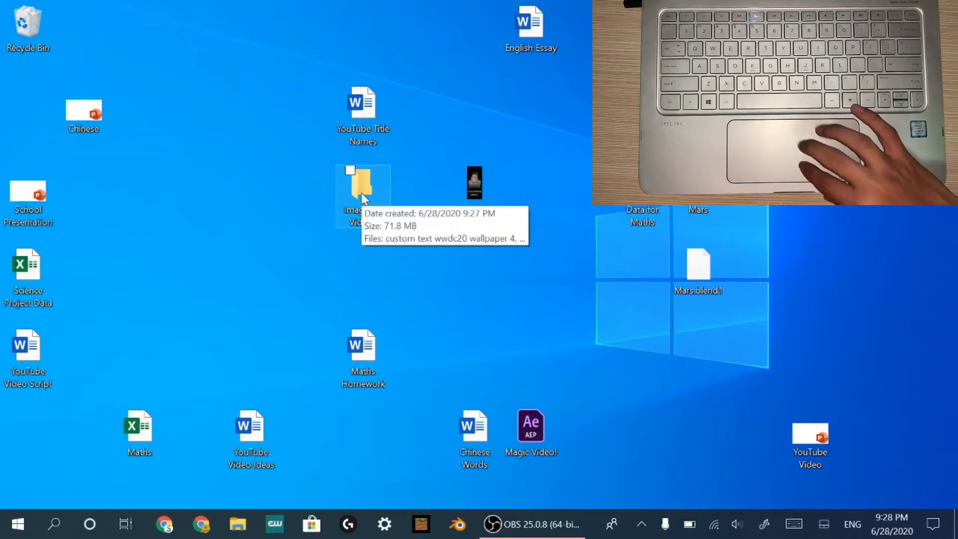
# Reposition the Images & Videos folder in the same desktop row as the Recycle Bin
pyautogui.moveTo(362, 196); pyautogui.dragTo(208, 33)
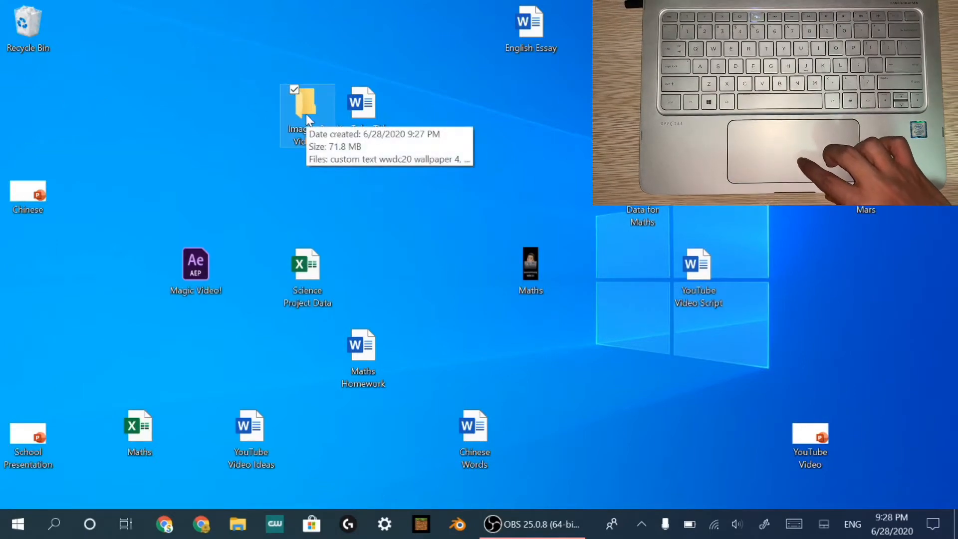
pyautogui.moveTo(307, 116); pyautogui.dragTo(196, 40)
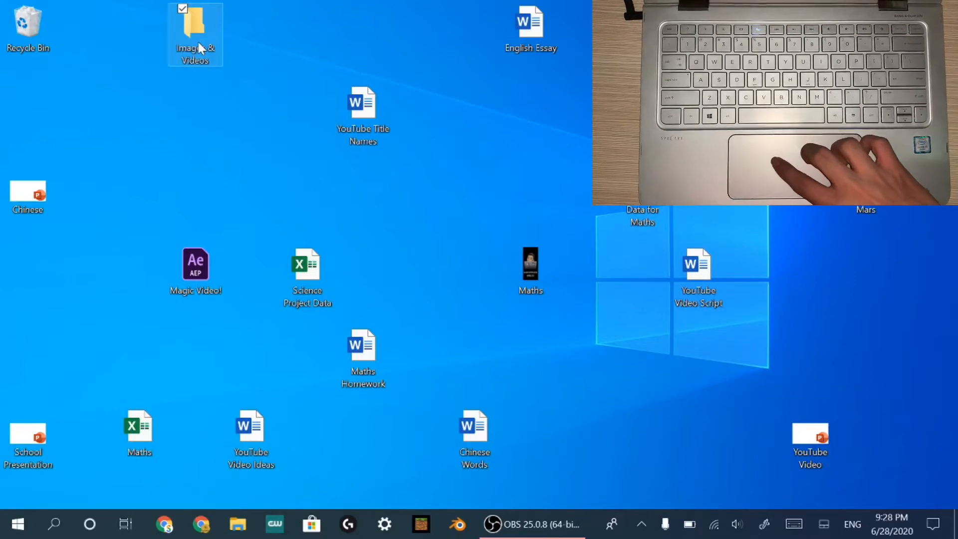
pyautogui.click(271, 68)
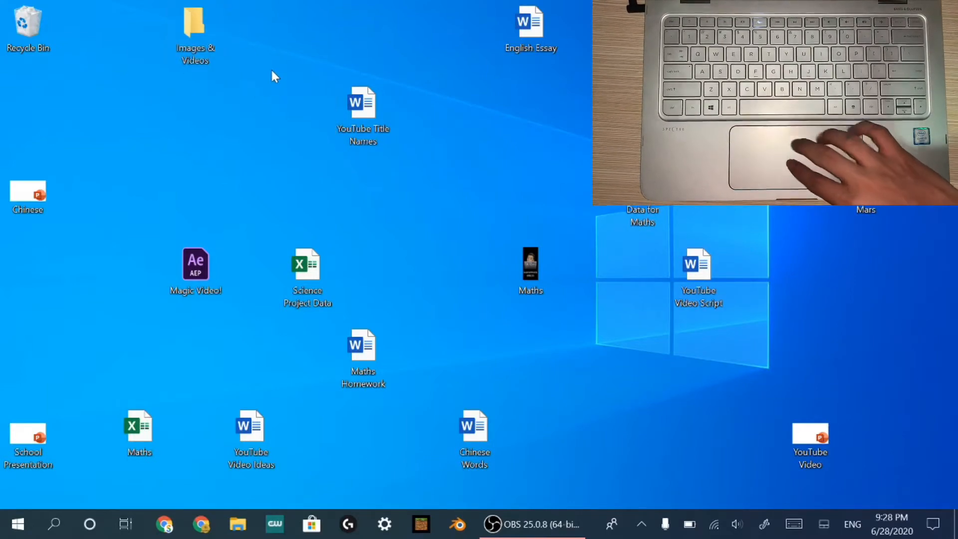
# Create a new folder on the desktop named "Maths"
pyautogui.rightClick(249, 126)
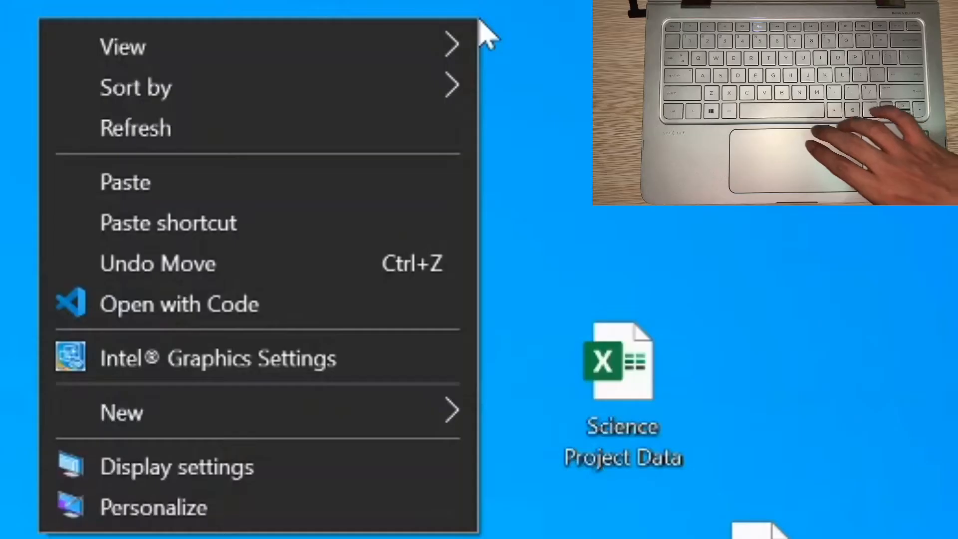
pyautogui.moveTo(426, 411)
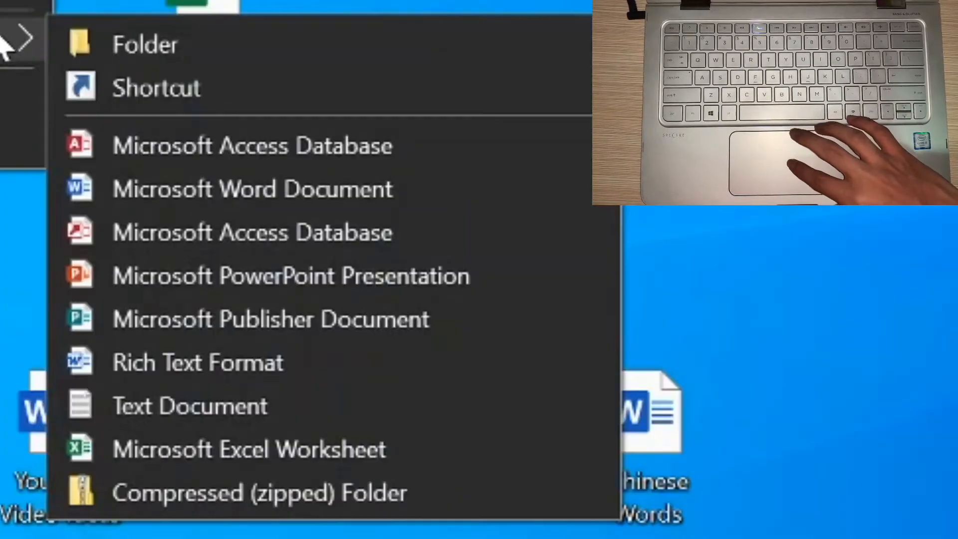
pyautogui.click(126, 45)
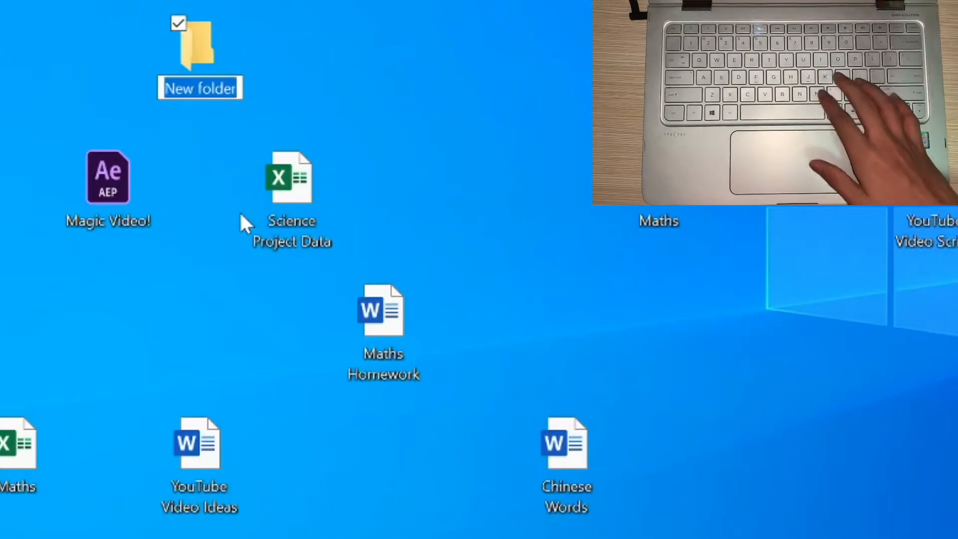
pyautogui.write('Maths')
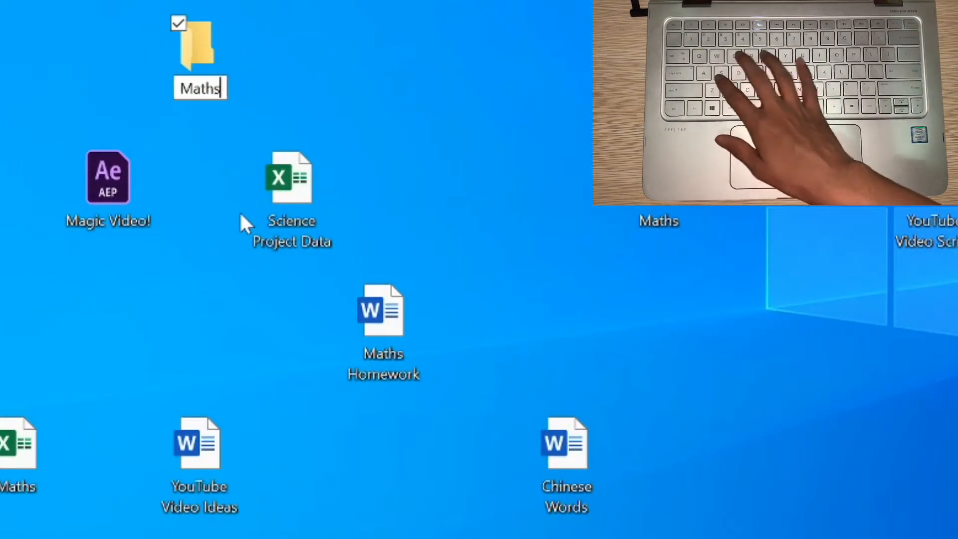
pyautogui.press('Return')
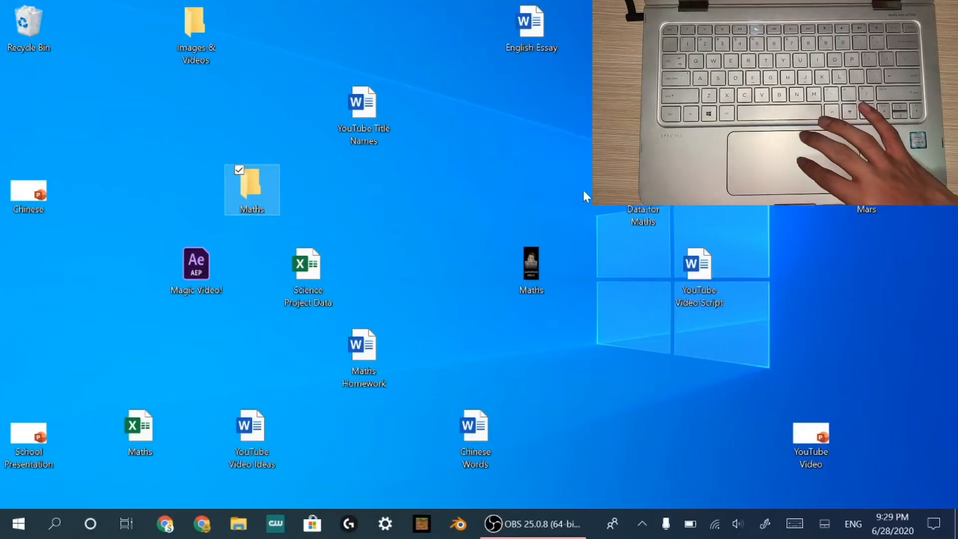
# Move the Data for Maths worksheet, the Maths worksheet and the Maths Homework document into the Maths folder
pyautogui.click(644, 207)
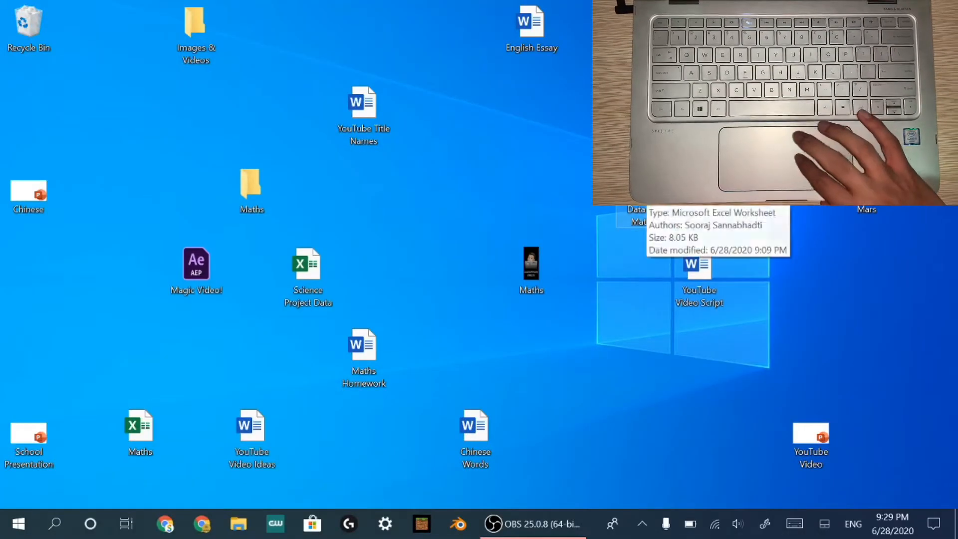
pyautogui.moveTo(643, 209); pyautogui.dragTo(262, 198)
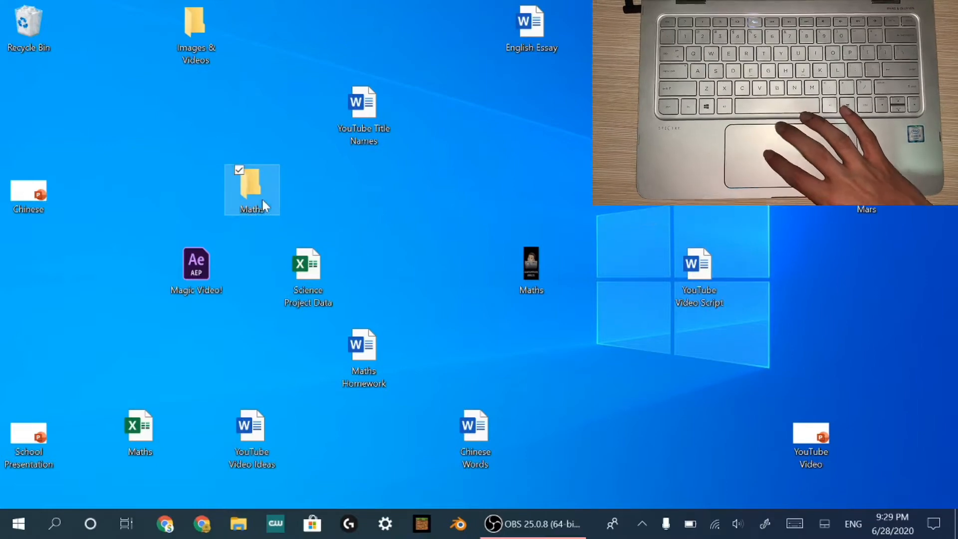
pyautogui.moveTo(158, 436); pyautogui.dragTo(261, 187)
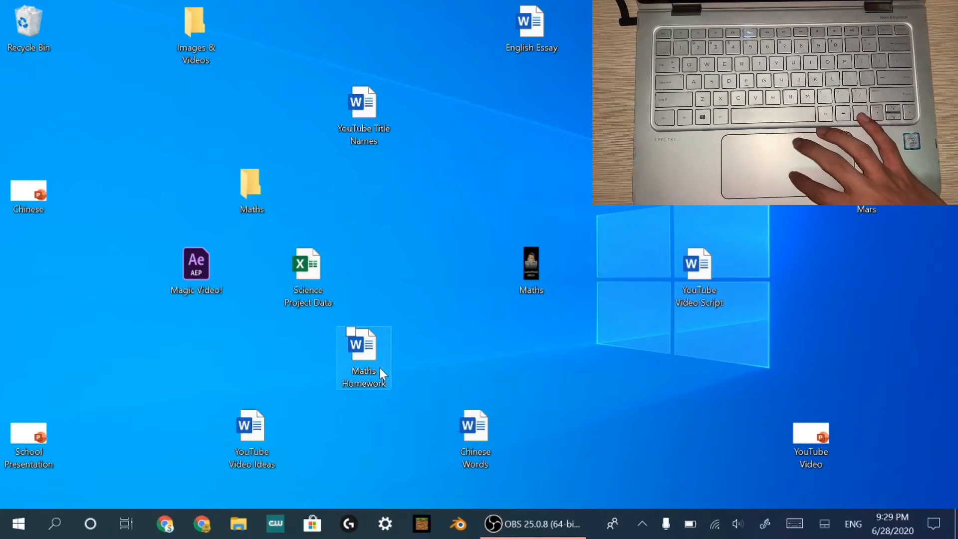
pyautogui.moveTo(358, 345); pyautogui.dragTo(245, 189)
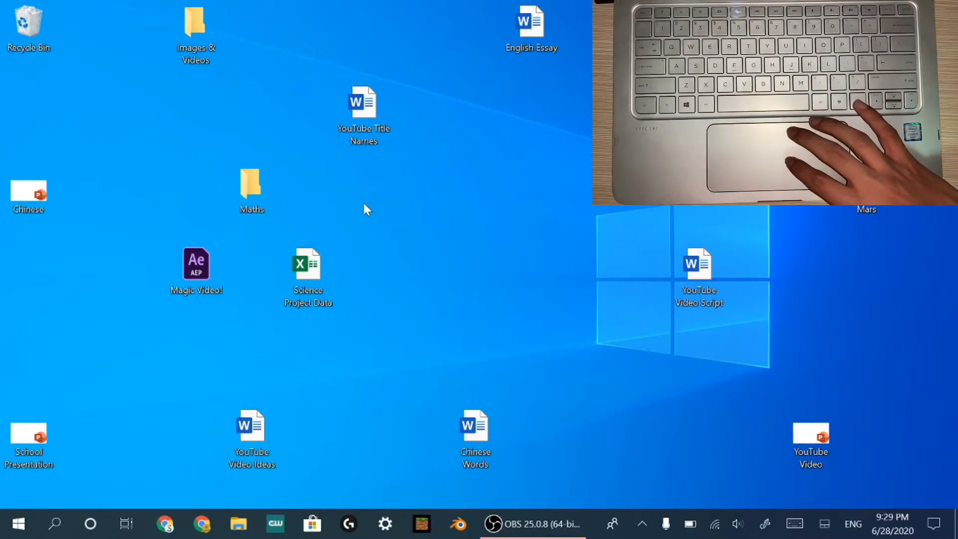
# Reposition the Maths folder directly beside the Images & Videos folder on the desktop
pyautogui.moveTo(253, 195)
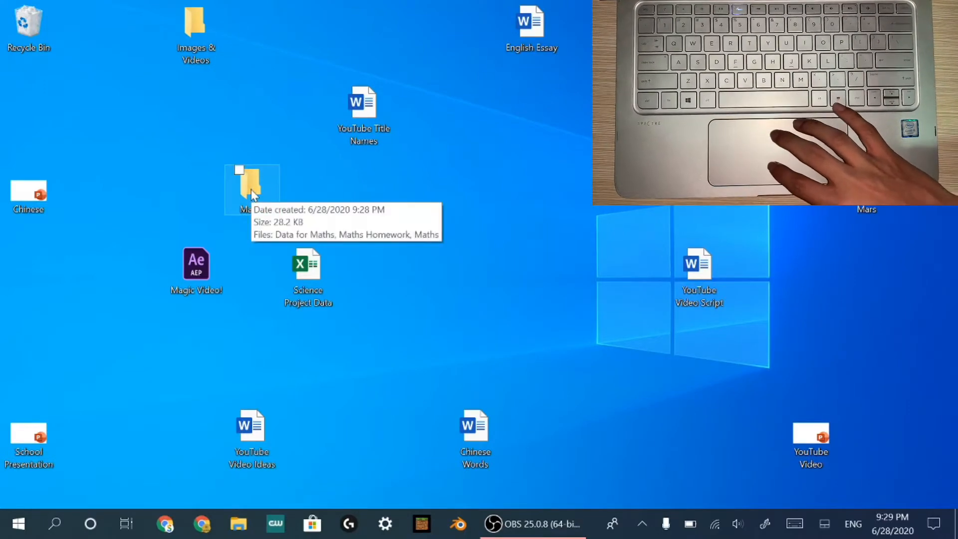
pyautogui.moveTo(252, 195); pyautogui.dragTo(251, 115)
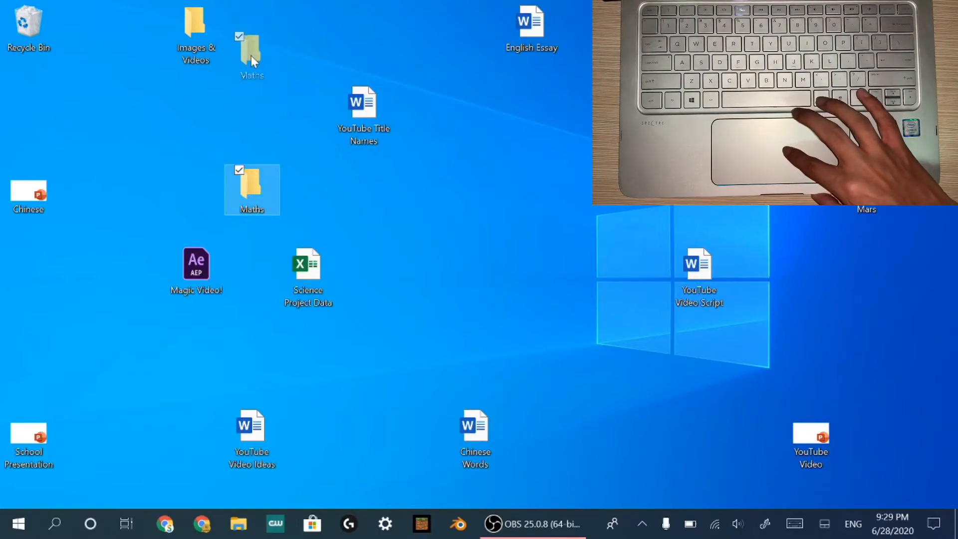
pyautogui.moveTo(251, 47); pyautogui.dragTo(252, 43)
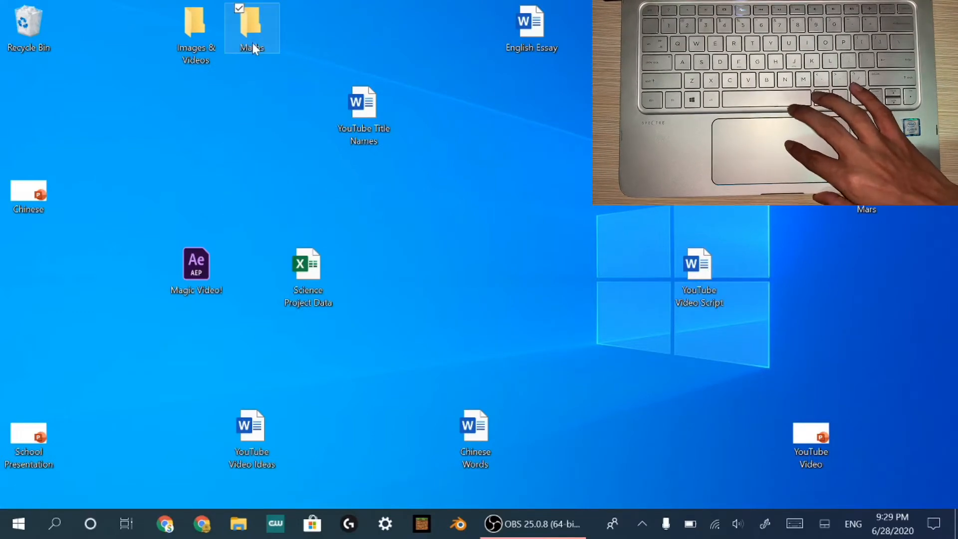
pyautogui.click(295, 165)
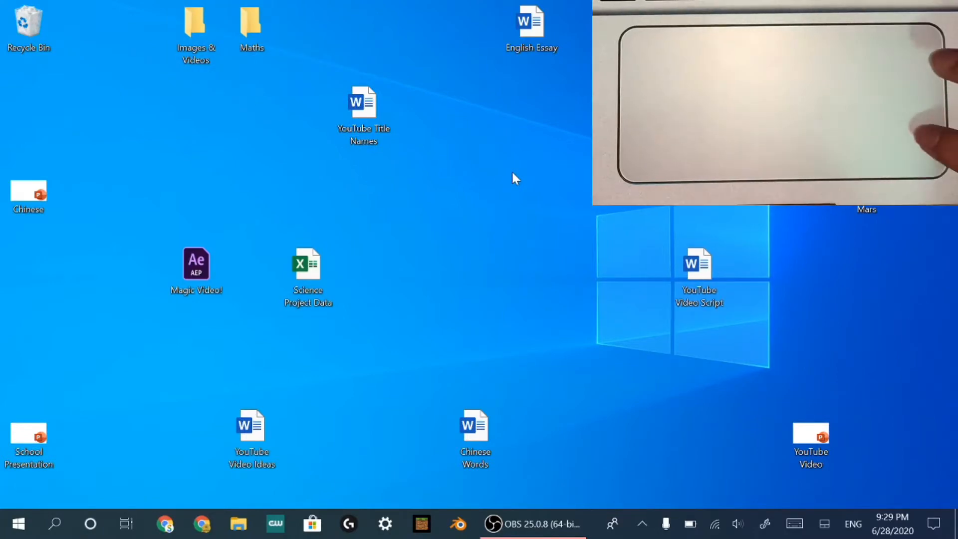
# Create a new folder on the desktop named "YouTube"
pyautogui.rightClick(514, 177)
pyautogui.moveTo(459, 340)
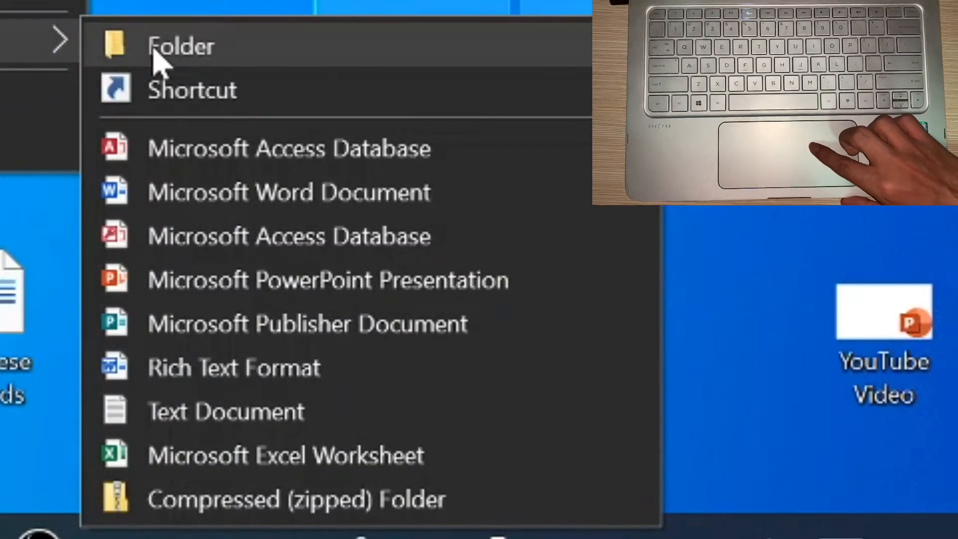
pyautogui.click(156, 55)
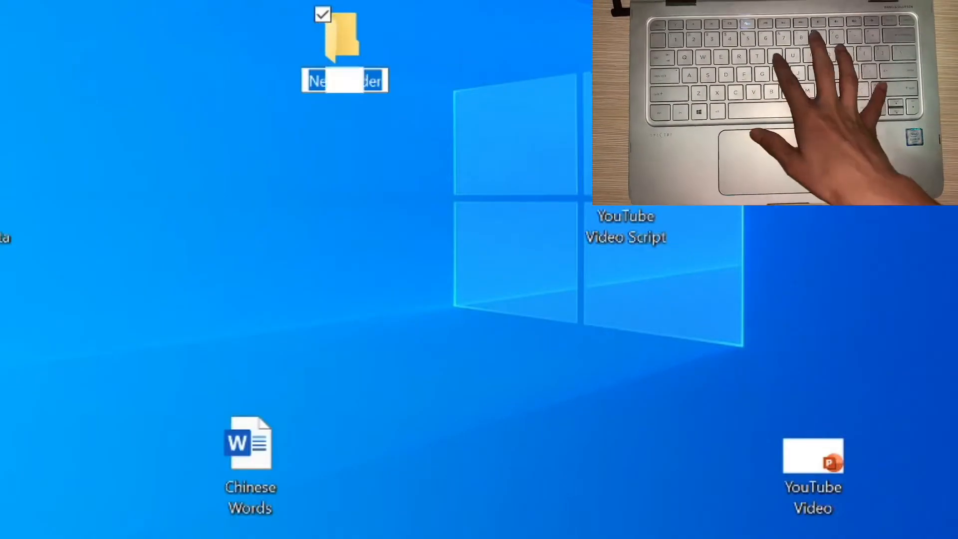
pyautogui.write('YouTube')
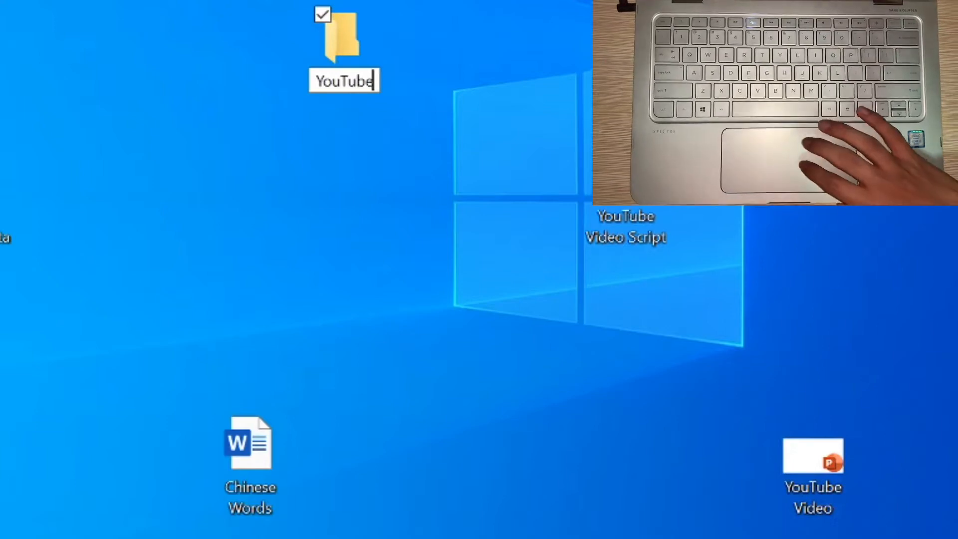
pyautogui.press('Return')
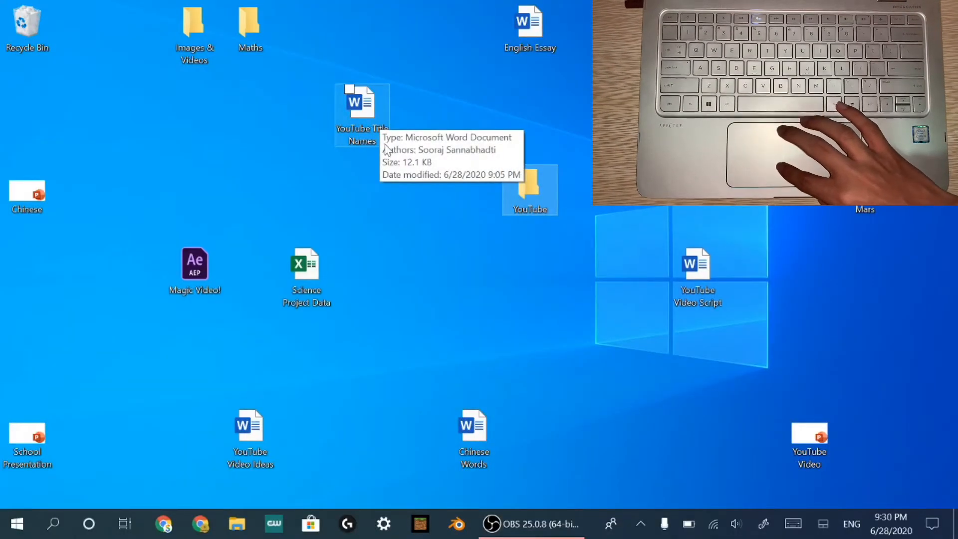
# Move the YouTube Title Names document, the YouTube Video presentation and the Magic Video! project into the YouTube folder
pyautogui.moveTo(357, 113); pyautogui.dragTo(524, 184)
pyautogui.moveTo(808, 437); pyautogui.dragTo(537, 182)
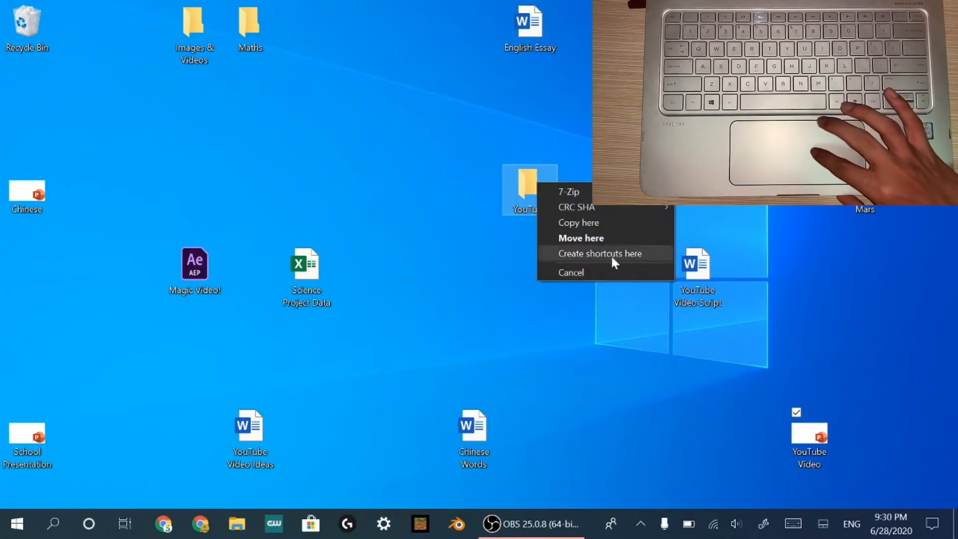
pyautogui.click(597, 238)
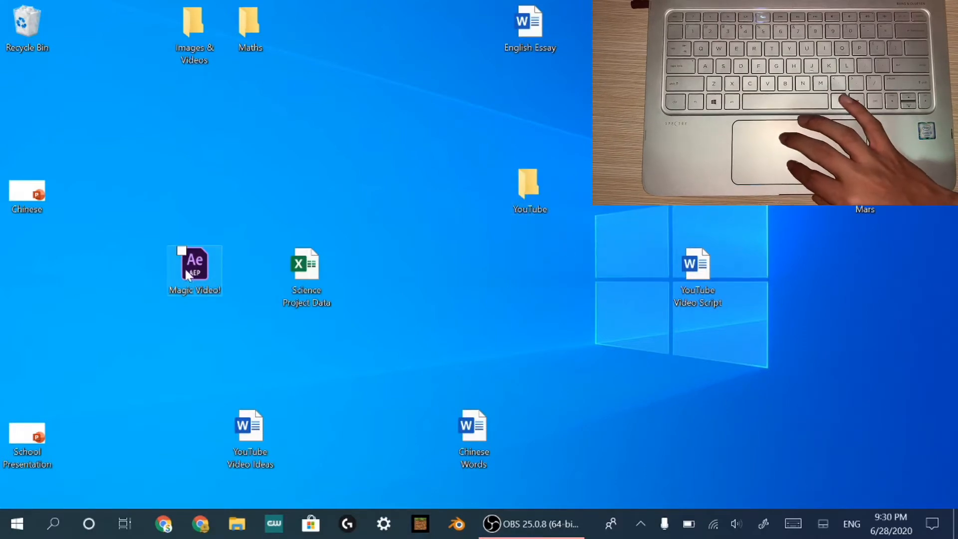
pyautogui.moveTo(192, 277); pyautogui.dragTo(543, 187)
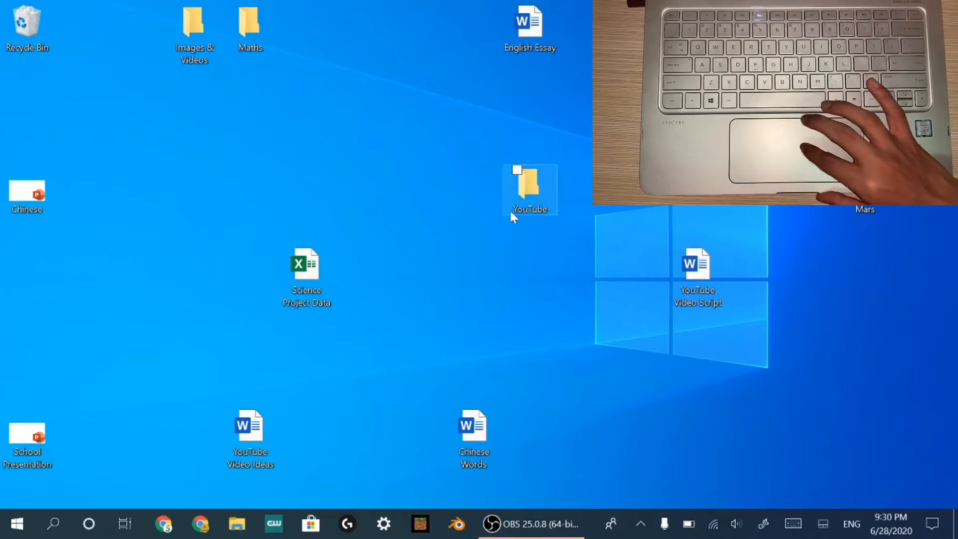
# Move YouTube Video Ideas, YouTube Video Script, Mars and Mars.blend1 into the YouTube folder and place that folder beside the Maths folder
pyautogui.moveTo(252, 430); pyautogui.dragTo(539, 272)
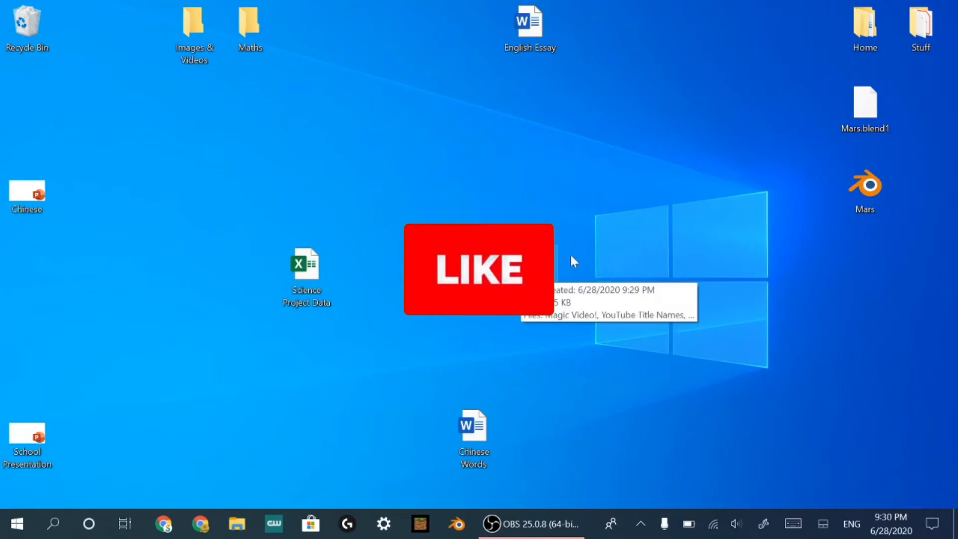
pyautogui.moveTo(847, 187); pyautogui.dragTo(533, 274)
pyautogui.moveTo(865, 111); pyautogui.dragTo(540, 269)
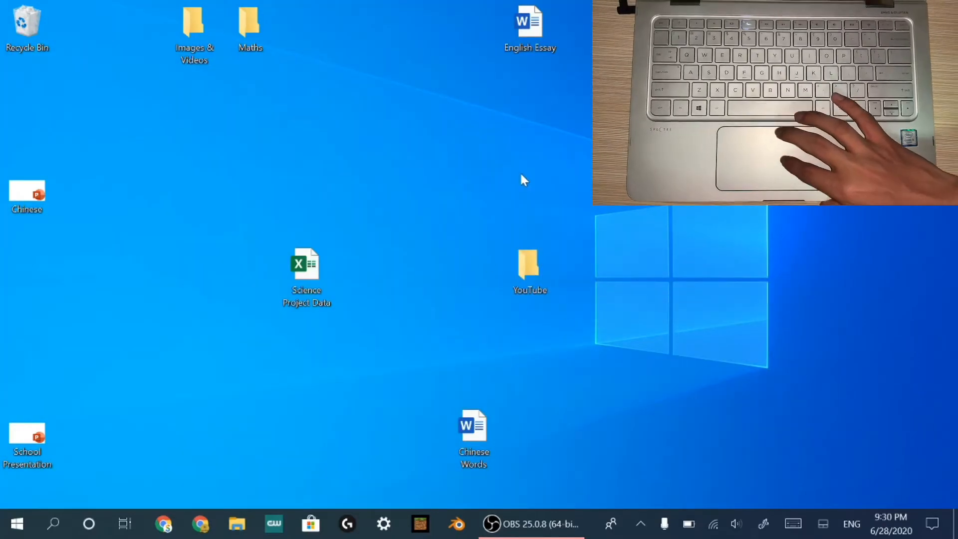
pyautogui.click(537, 278)
pyautogui.moveTo(535, 274); pyautogui.dragTo(309, 34)
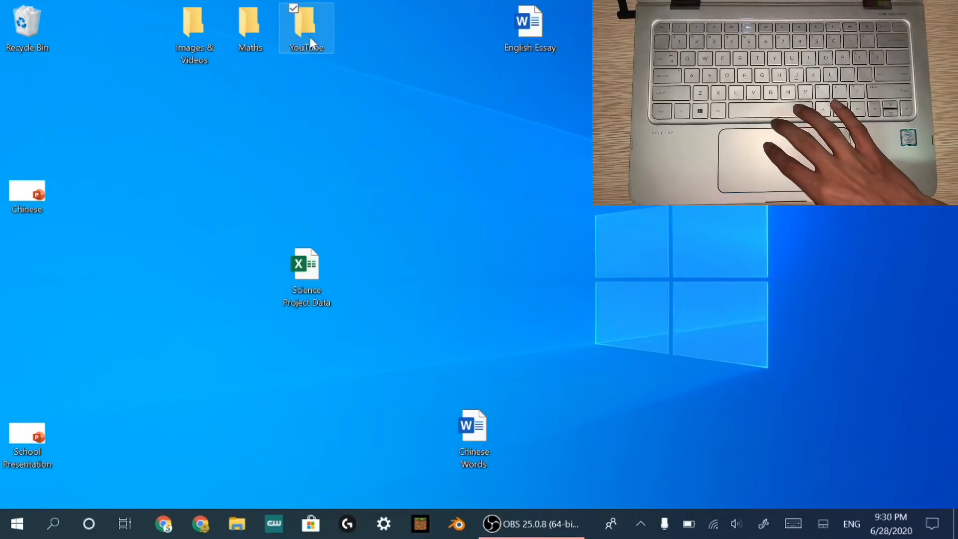
pyautogui.click(449, 111)
# Create a new folder on the desktop named "Chinese"
pyautogui.rightClick(459, 140)
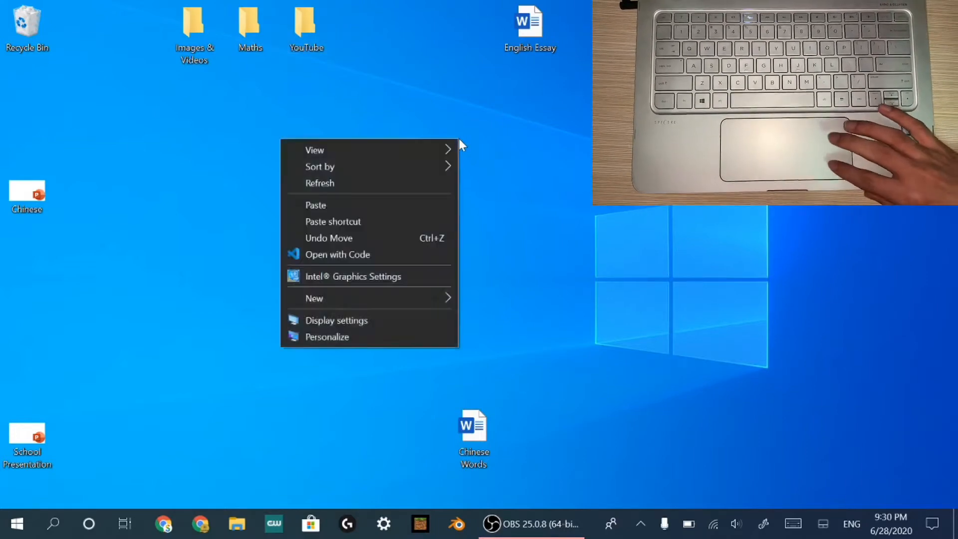
pyautogui.moveTo(449, 427)
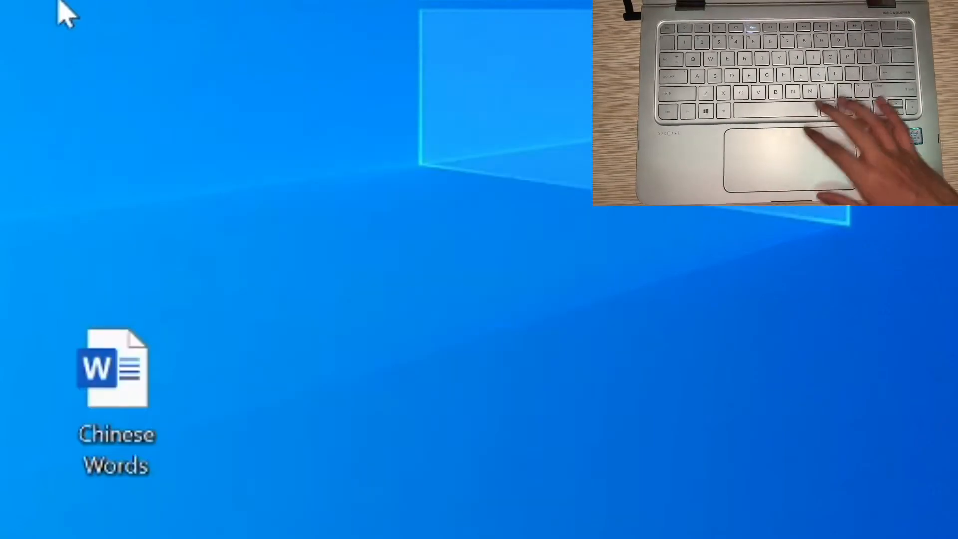
pyautogui.write('Chinese')
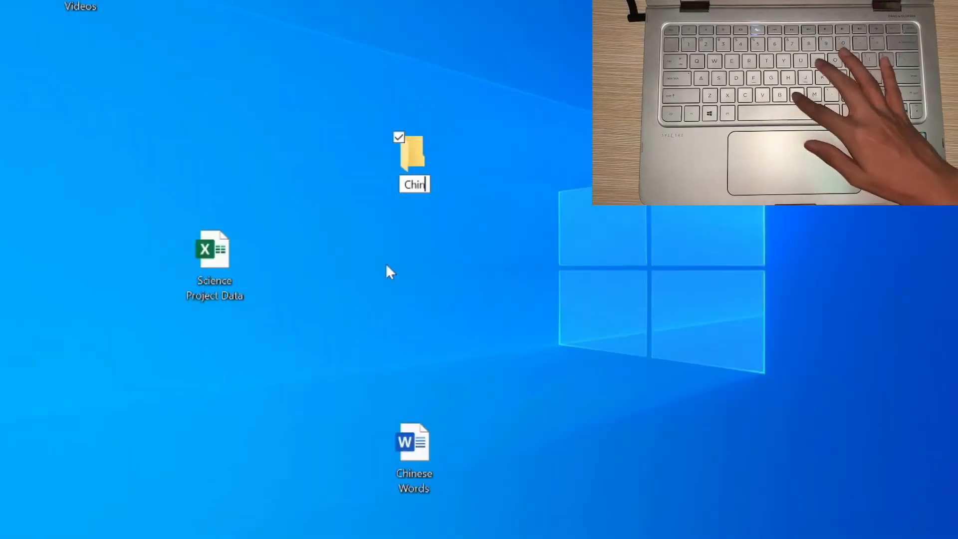
# Move the Chinese Words document and the Chinese and School Presentation slideshows into the Chinese folder, and place it beside the YouTube folder
pyautogui.moveTo(478, 428); pyautogui.dragTo(474, 189)
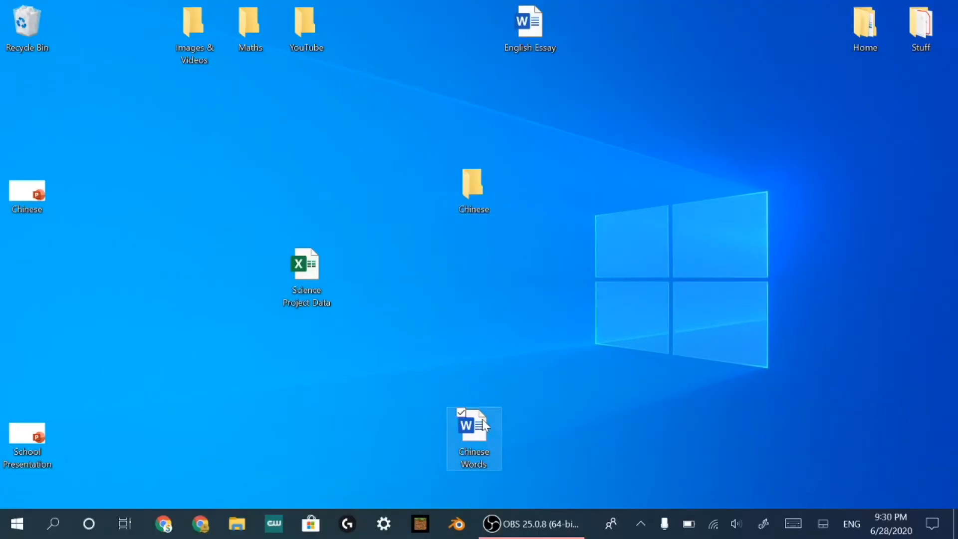
pyautogui.moveTo(404, 184); pyautogui.dragTo(474, 188)
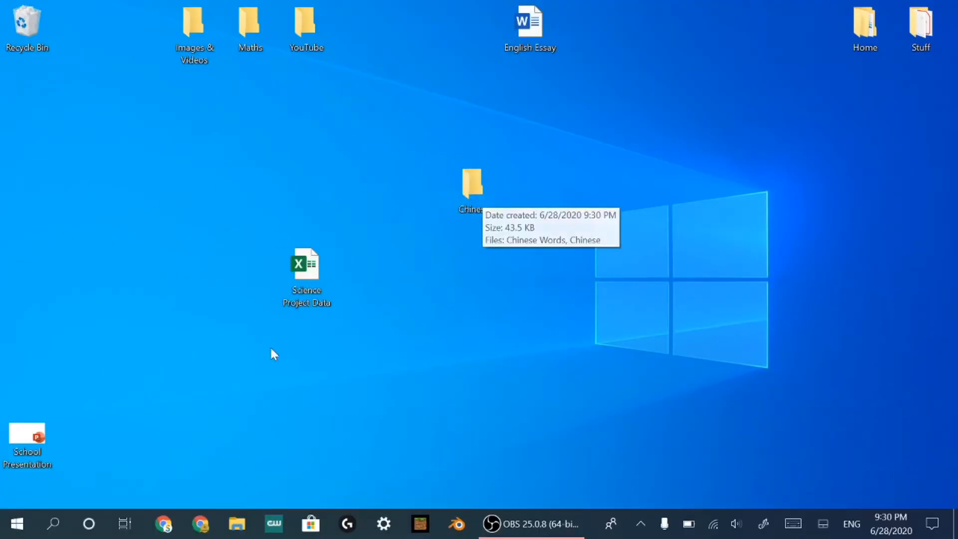
pyautogui.moveTo(27, 437); pyautogui.dragTo(370, 33)
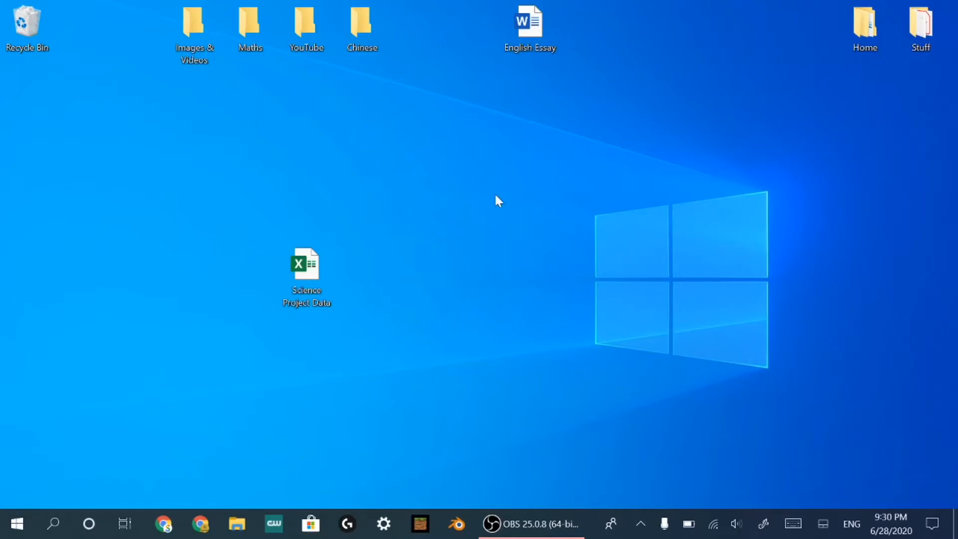
# Create a desktop folder named "Science" beside the Chinese folder and move the Science Project Data worksheet into it
pyautogui.rightClick(494, 193)
pyautogui.moveTo(429, 354)
pyautogui.click(548, 348)
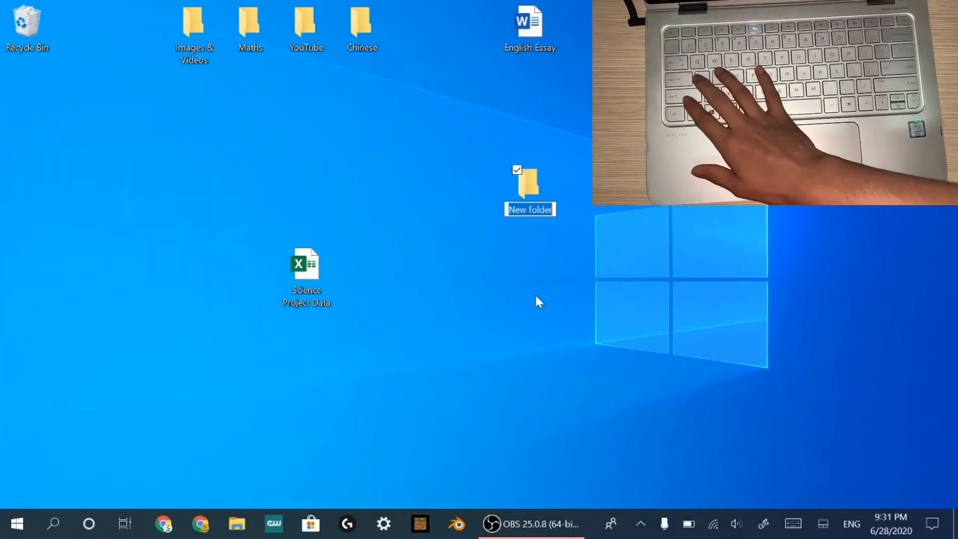
pyautogui.write('Scie')
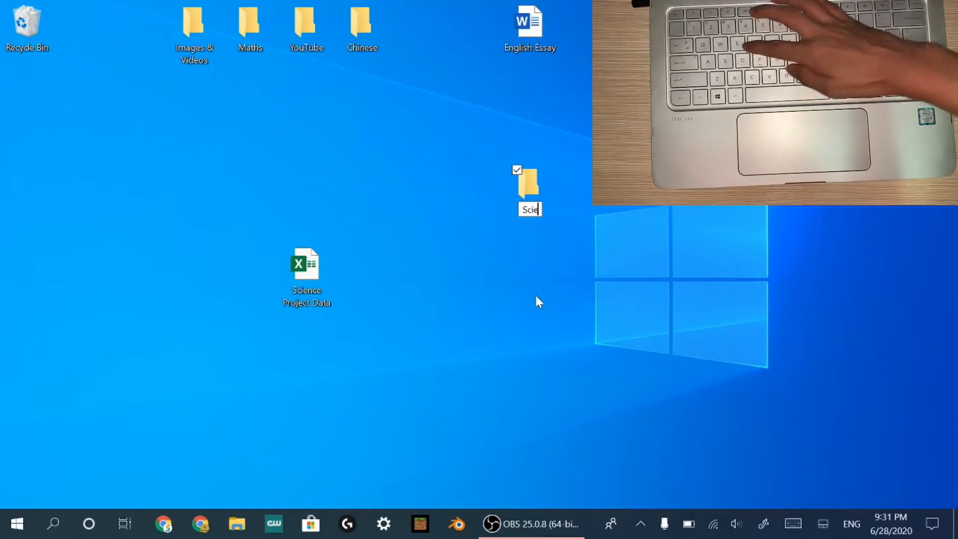
pyautogui.write('nce')
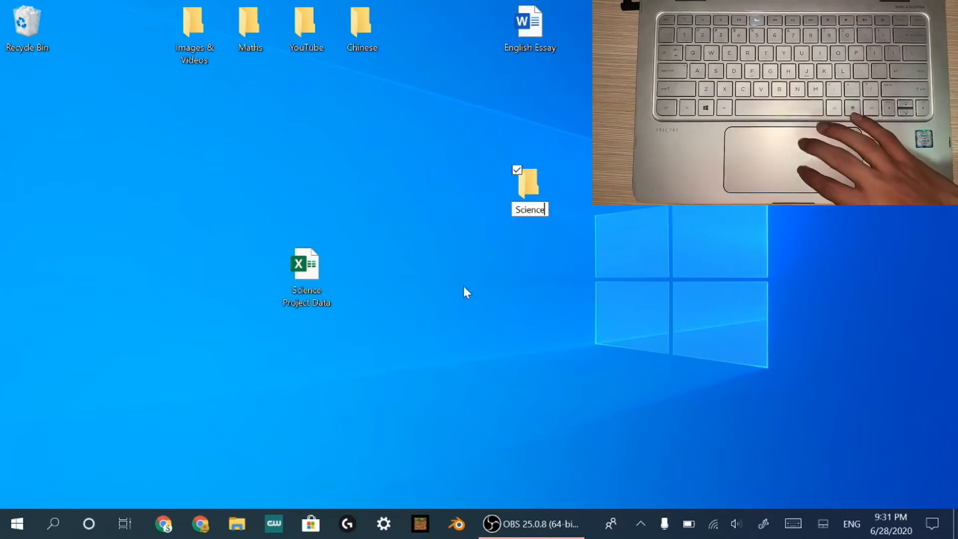
pyautogui.press('Return')
pyautogui.moveTo(319, 267); pyautogui.dragTo(541, 170)
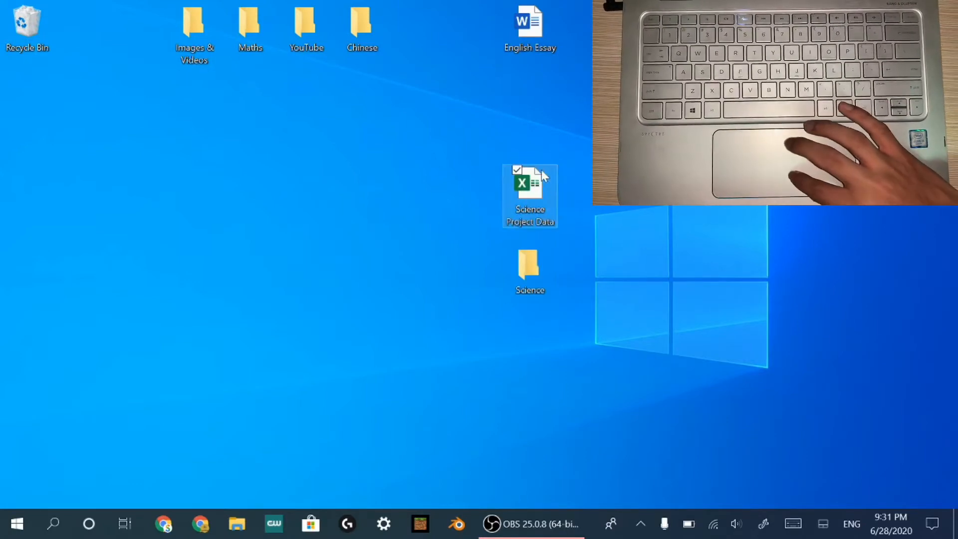
pyautogui.moveTo(544, 202); pyautogui.dragTo(532, 262)
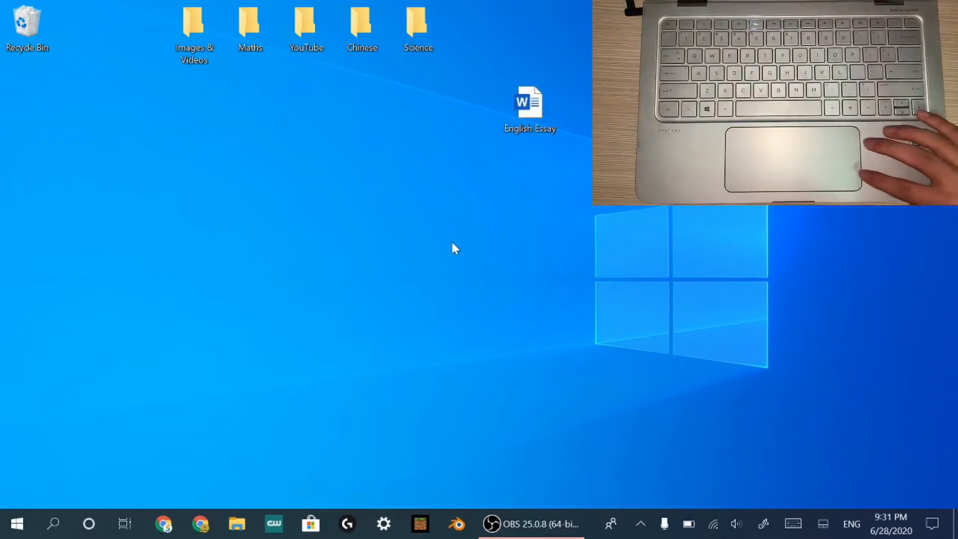
# Create a desktop folder named "English" beside the Science folder and move the English Essay document into it
pyautogui.rightClick(452, 243)
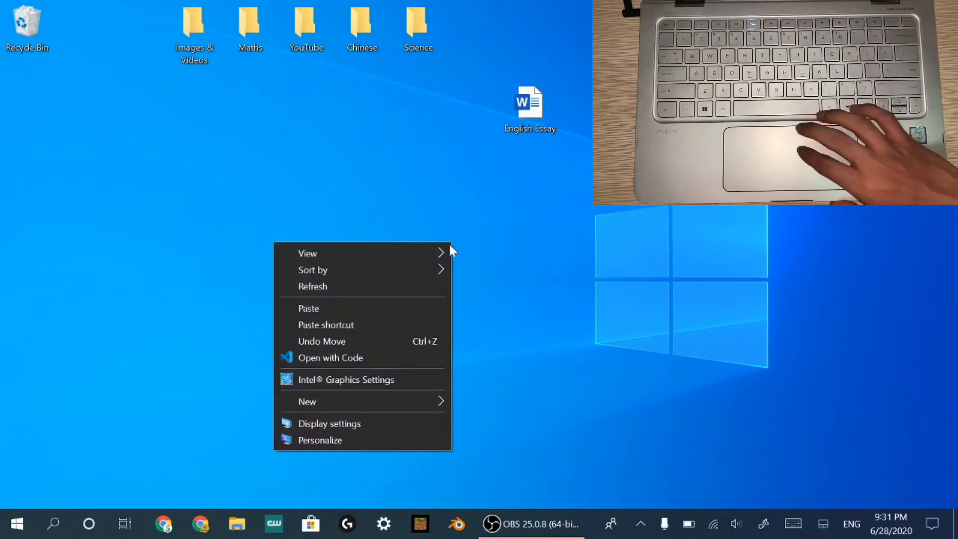
pyautogui.moveTo(394, 402)
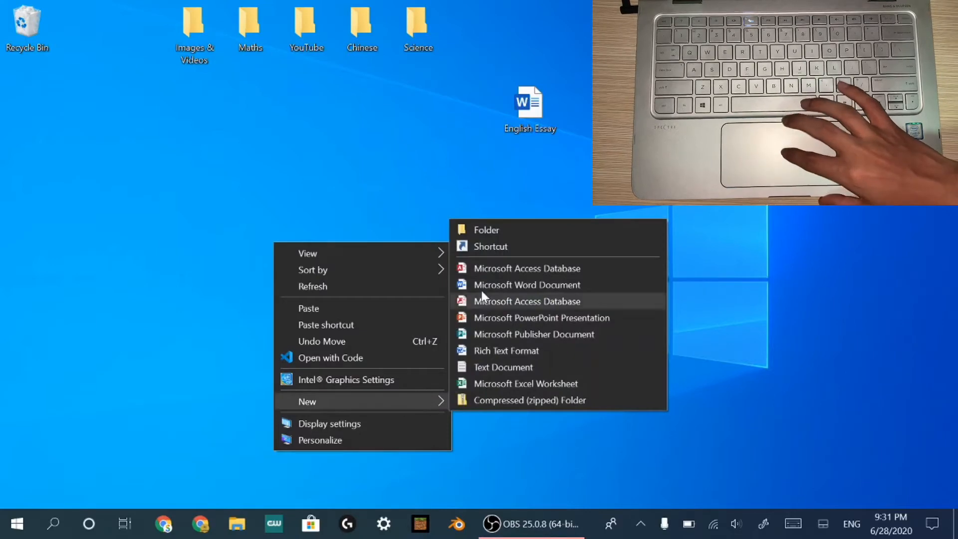
pyautogui.click(493, 229)
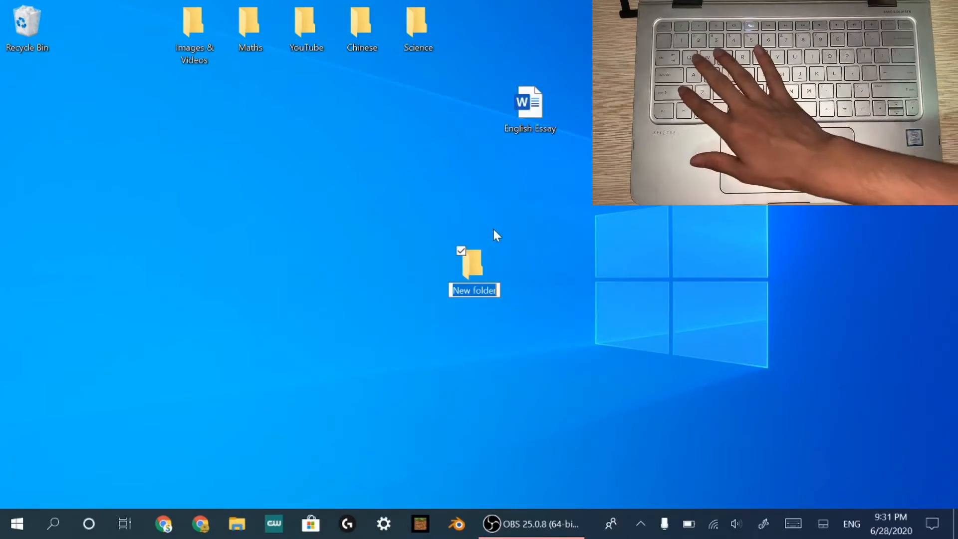
pyautogui.write('Engls')
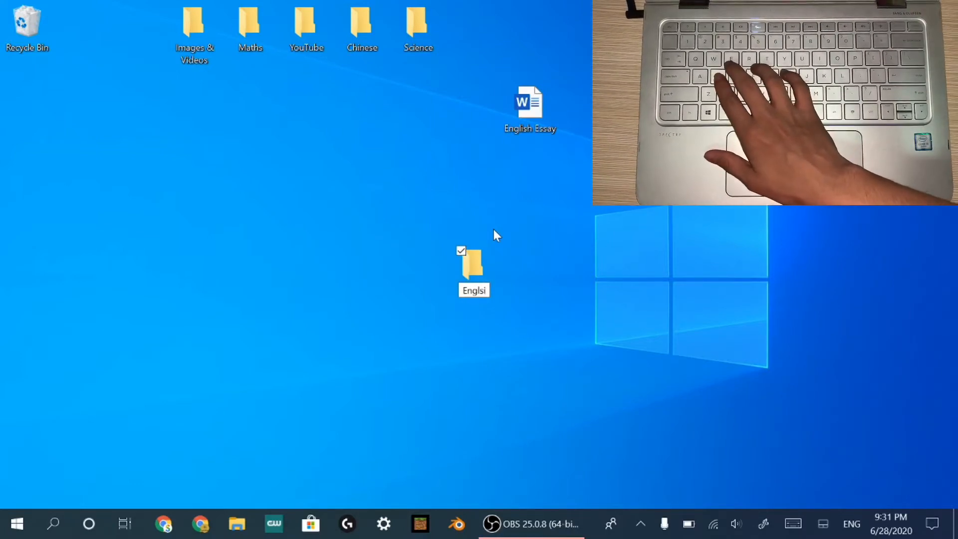
pyautogui.press('BackSpace')
pyautogui.write('ish')
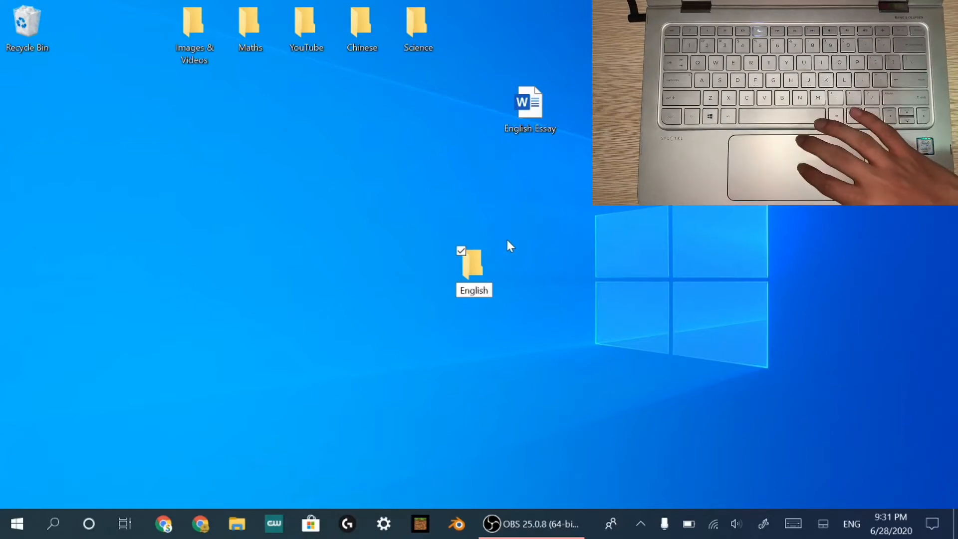
pyautogui.press('Return')
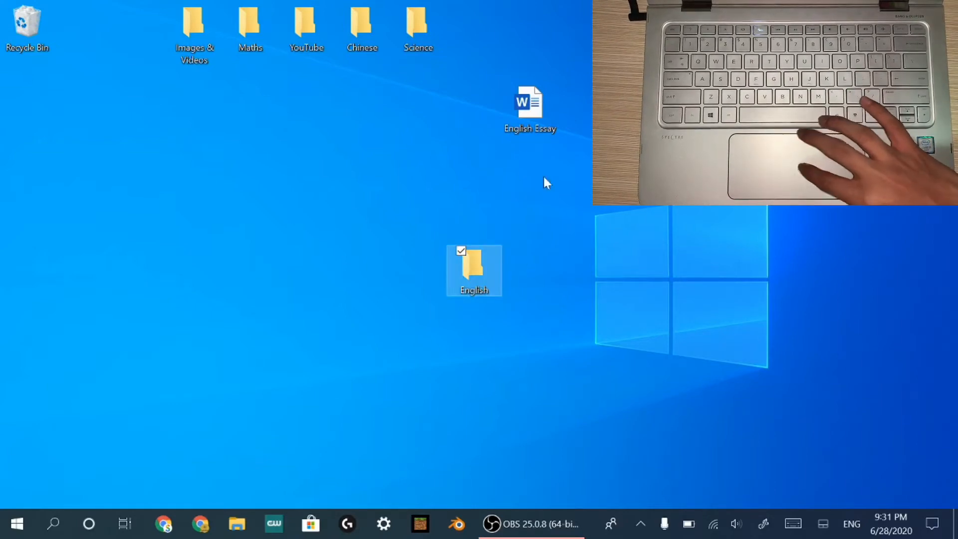
pyautogui.moveTo(524, 115); pyautogui.dragTo(482, 23)
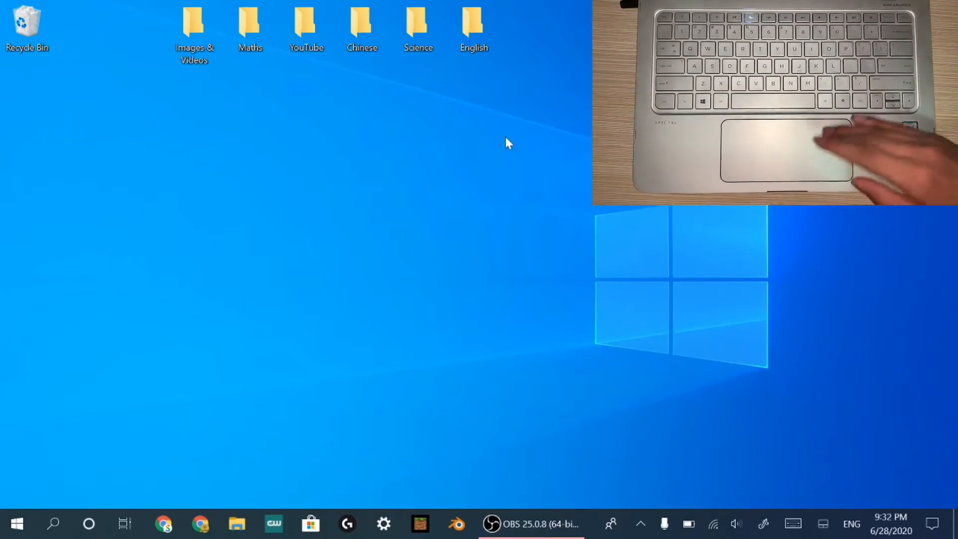
# Add a Home folder to the empty desktop area and move the Images & Videos folder into it
pyautogui.rightClick(200, 145)
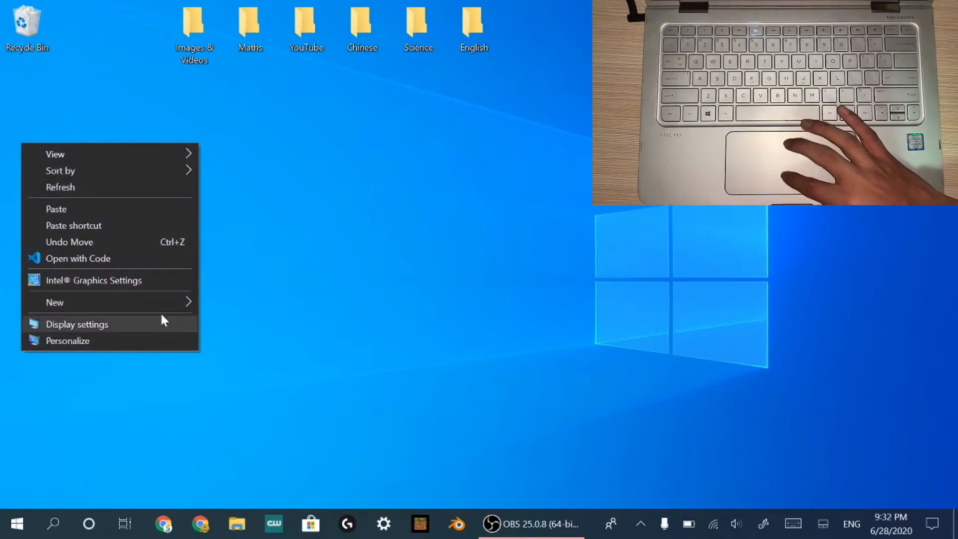
pyautogui.moveTo(153, 303)
pyautogui.click(208, 304)
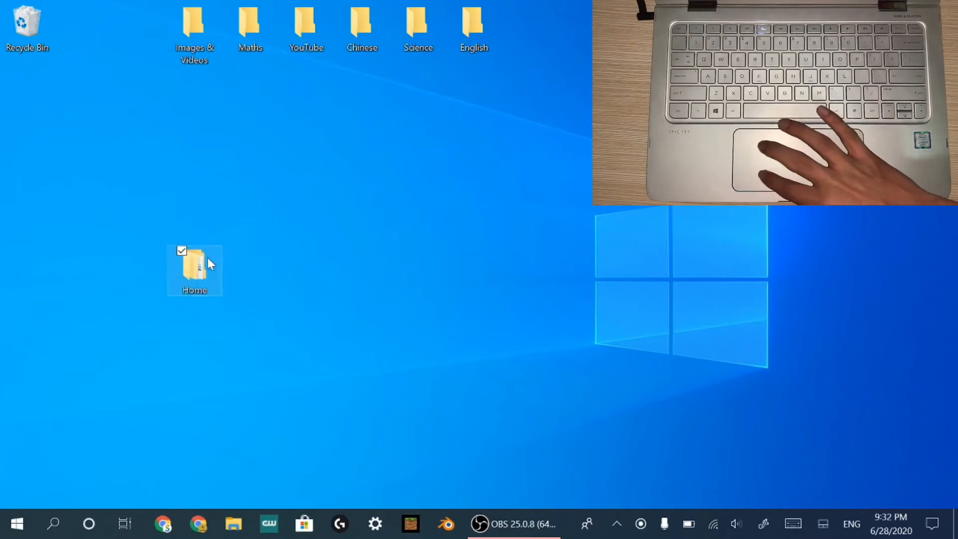
pyautogui.click(442, 264)
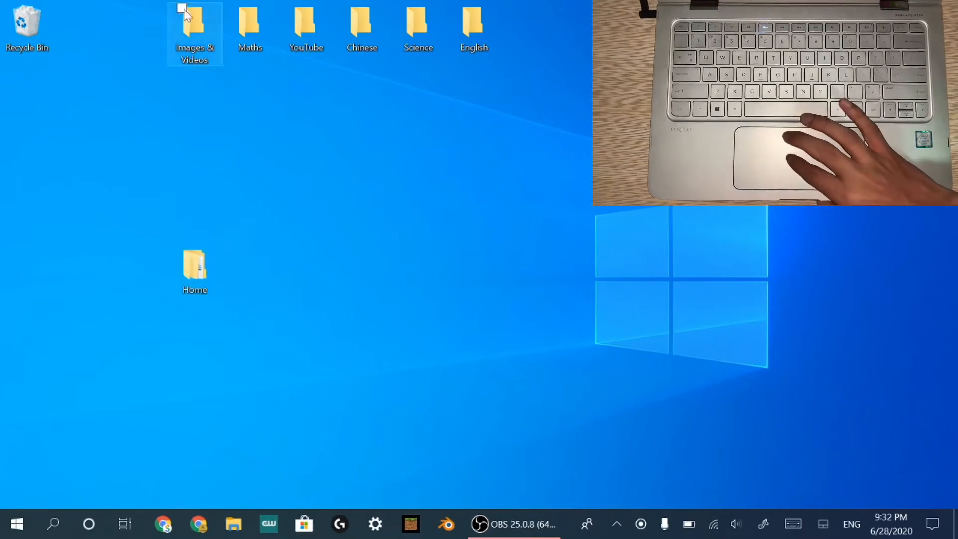
pyautogui.moveTo(198, 50); pyautogui.dragTo(195, 276)
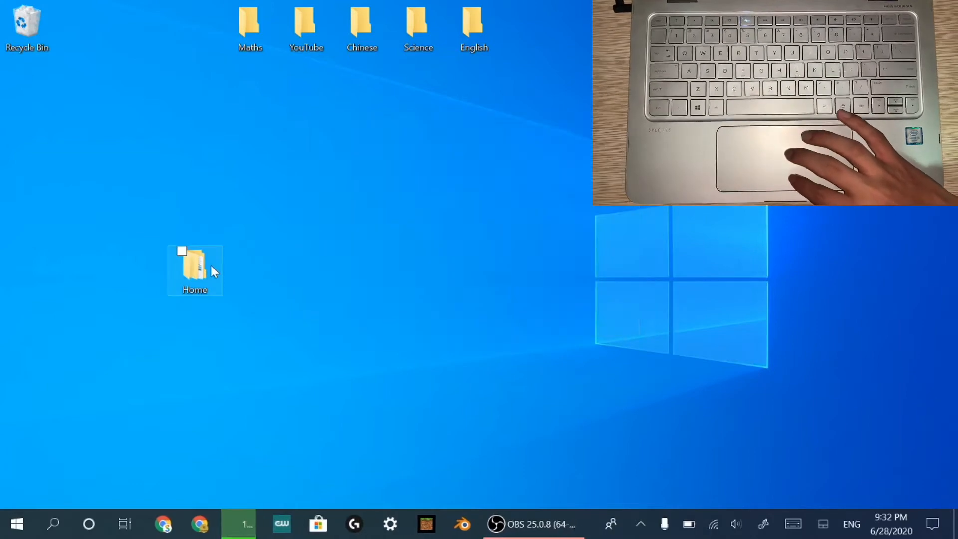
# Reposition the Home folder directly below the Recycle Bin on the desktop
pyautogui.moveTo(209, 262); pyautogui.dragTo(49, 105)
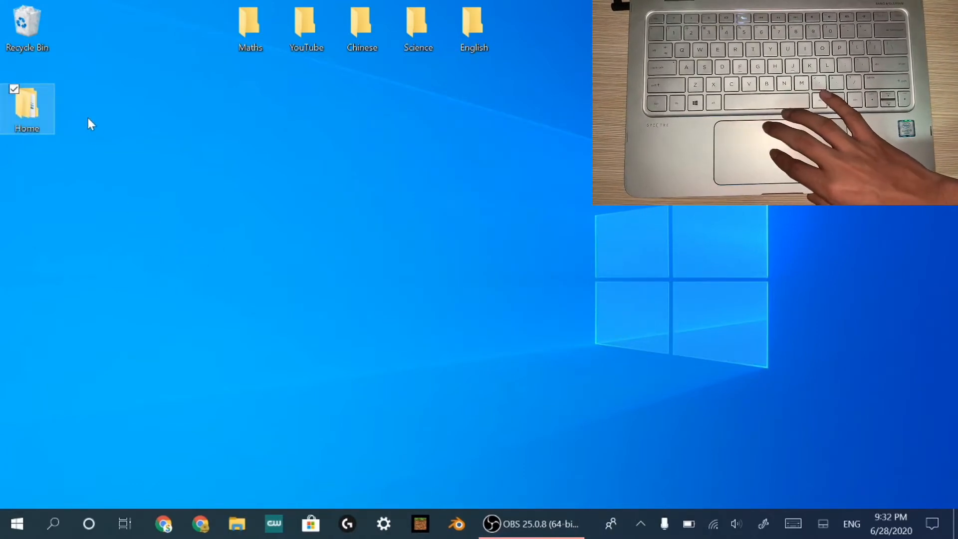
pyautogui.click(254, 194)
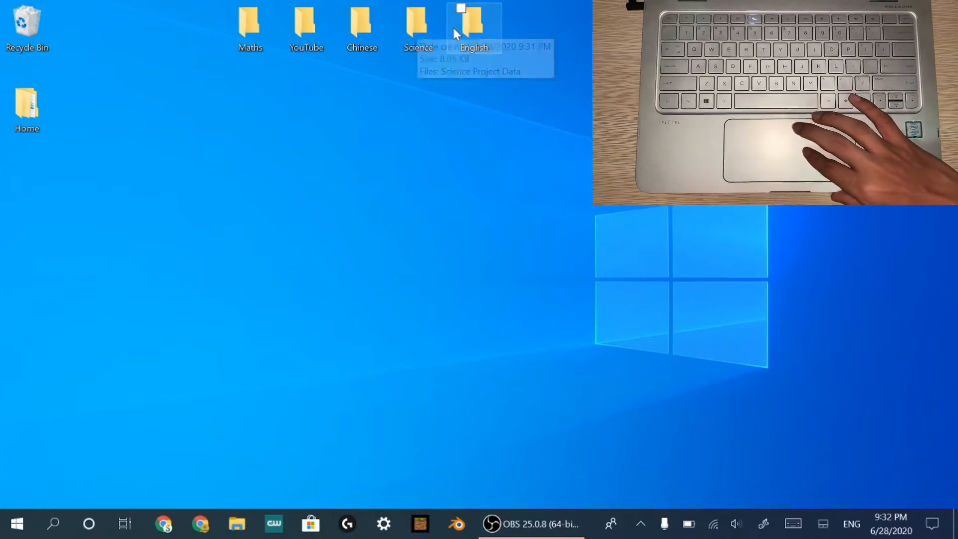
# Create a folder named "School" in the empty desktop area below the category folders
pyautogui.rightClick(427, 126)
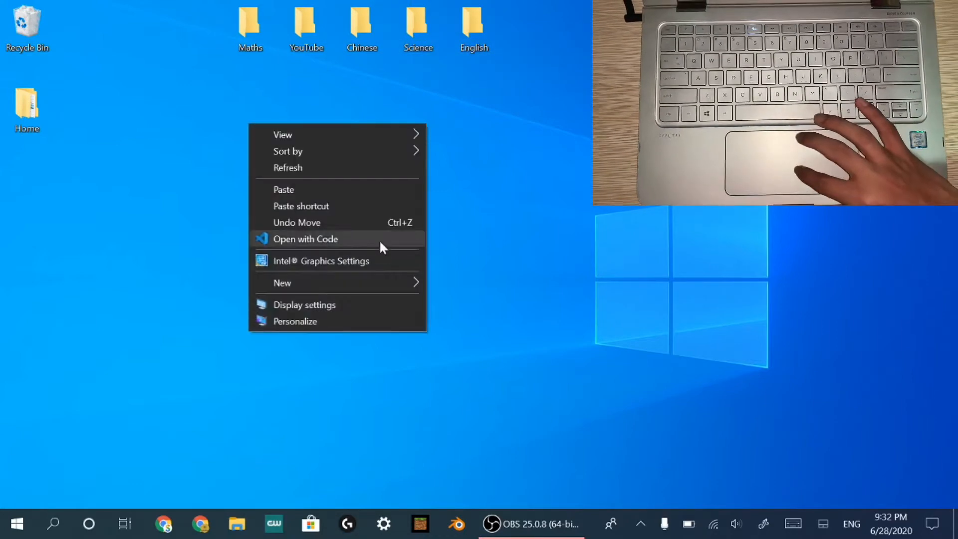
pyautogui.moveTo(364, 283)
pyautogui.click(475, 282)
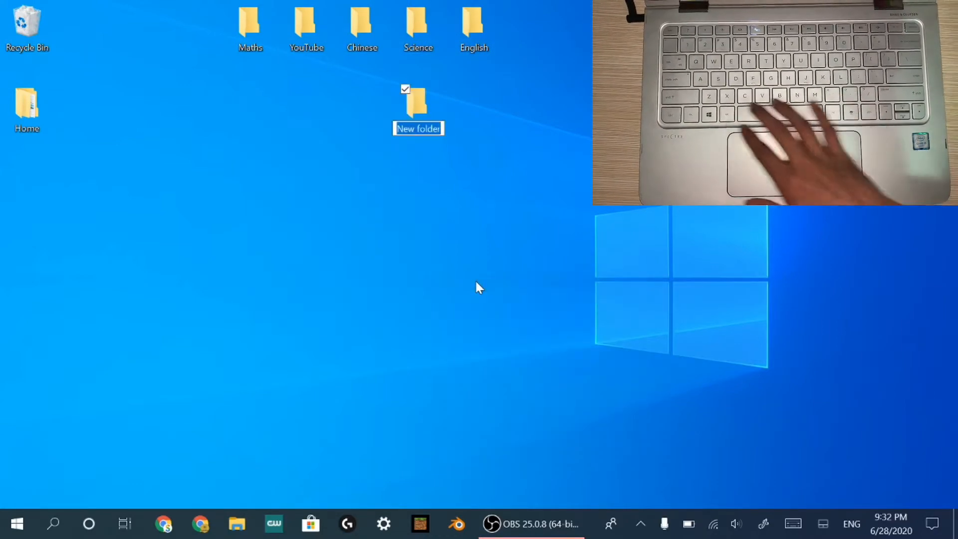
pyautogui.write('s')
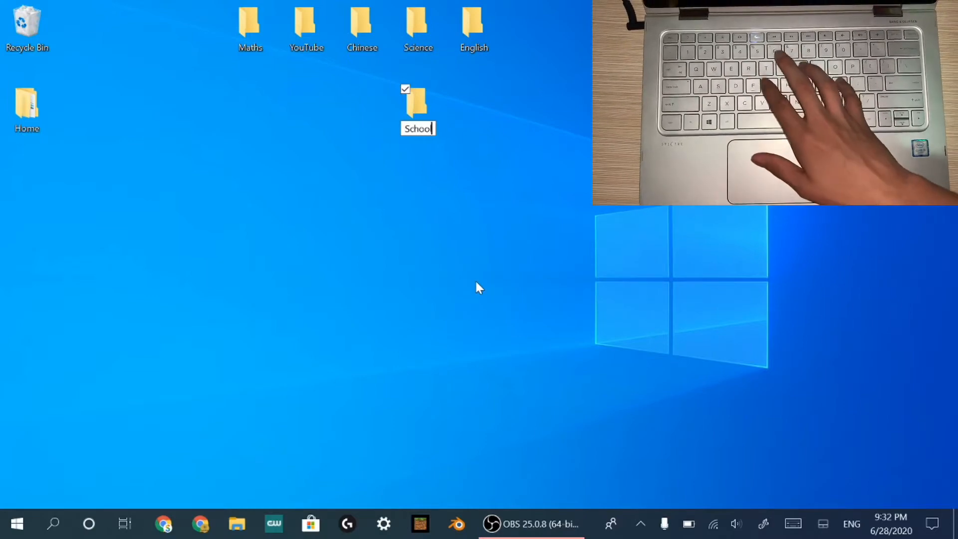
pyautogui.press('Return')
# Move the Maths, YouTube, Chinese, Science and English folders into School and place School directly below the Home folder
pyautogui.moveTo(511, 39); pyautogui.dragTo(248, 45)
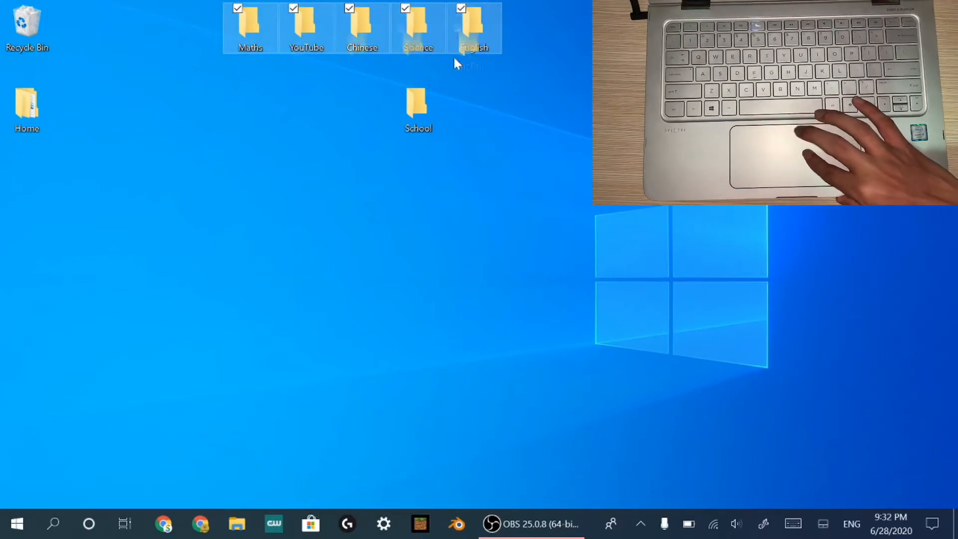
pyautogui.moveTo(422, 123); pyautogui.dragTo(424, 119)
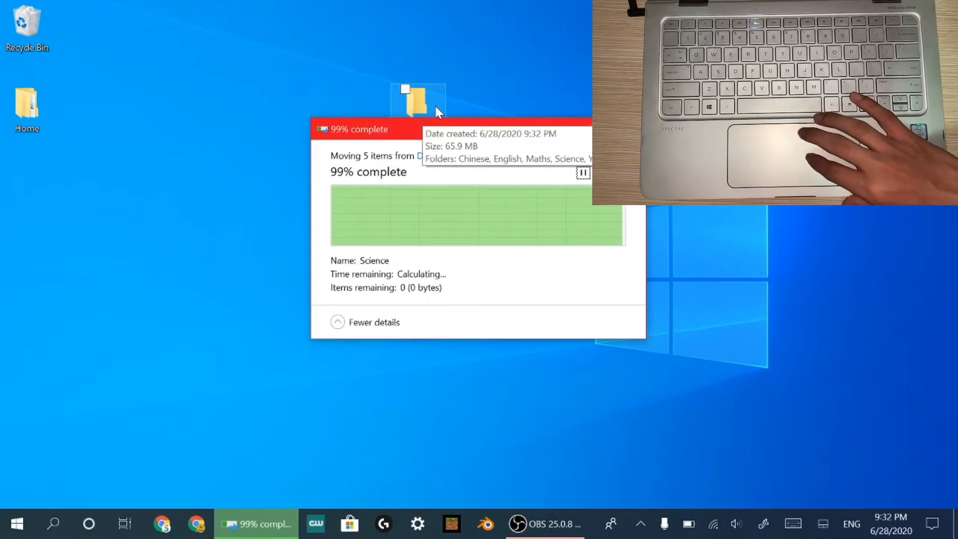
pyautogui.moveTo(440, 133); pyautogui.dragTo(483, 293)
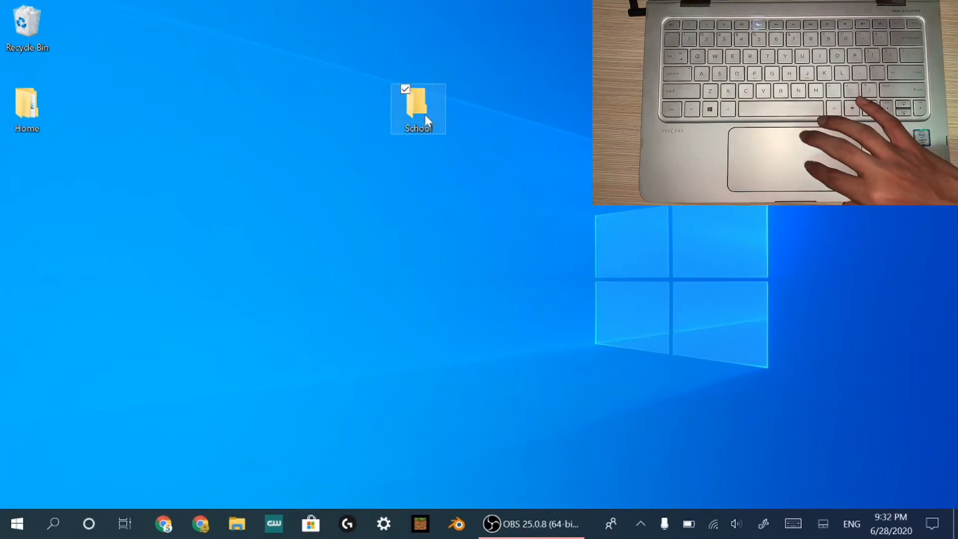
pyautogui.moveTo(424, 119)
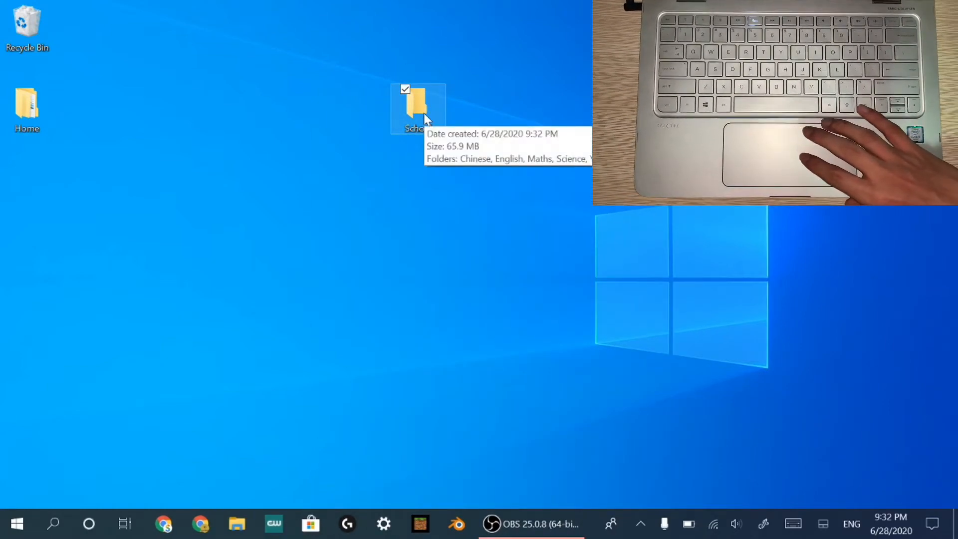
pyautogui.moveTo(424, 113); pyautogui.dragTo(52, 190)
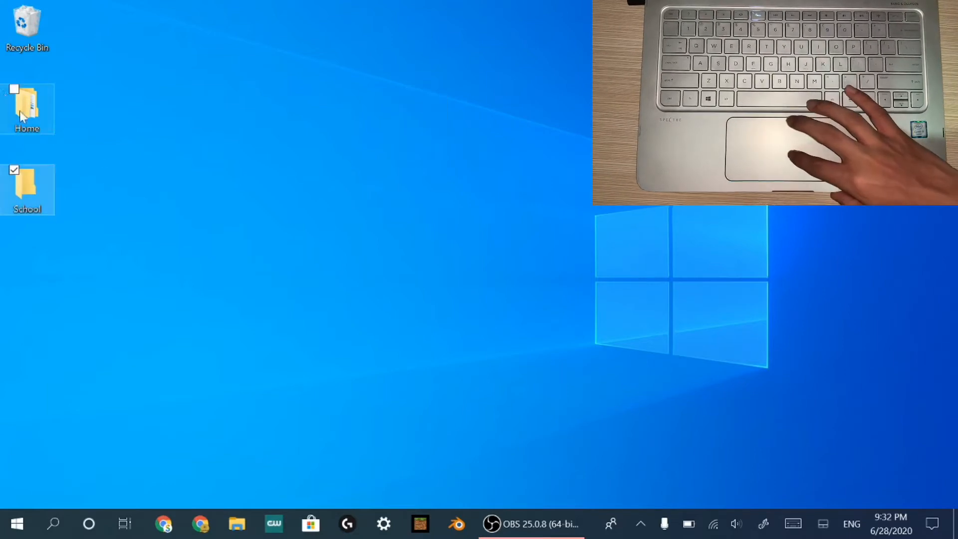
pyautogui.click(32, 116)
pyautogui.moveTo(32, 116)
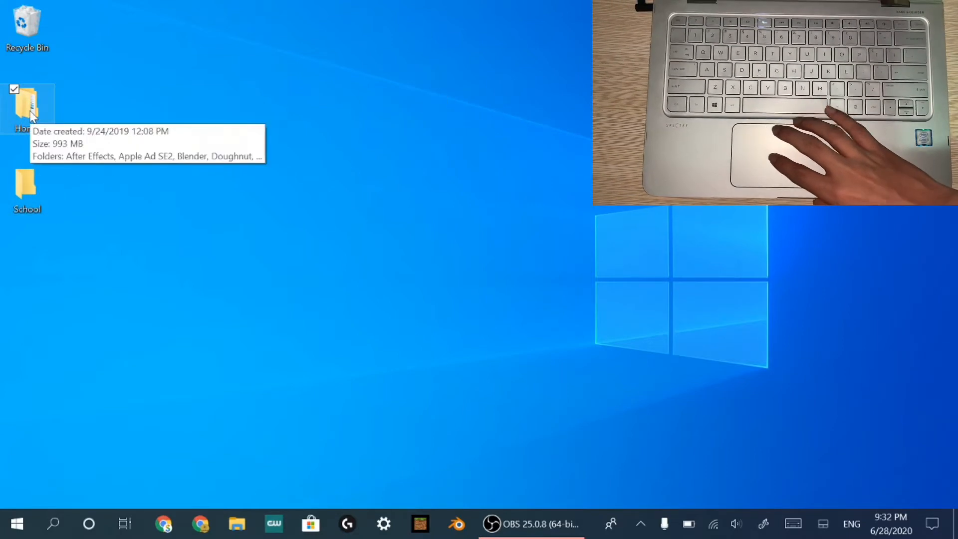
pyautogui.click(109, 154)
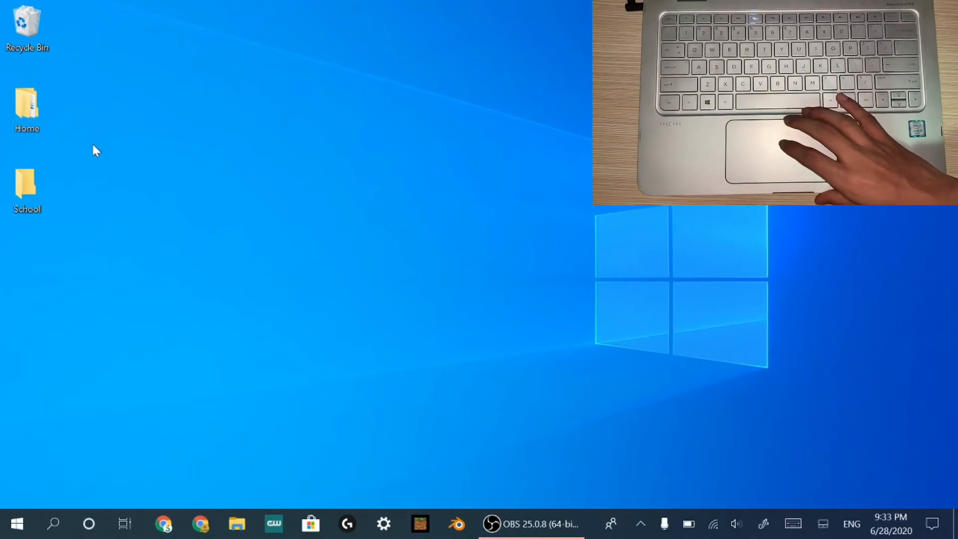
pyautogui.press('Left')
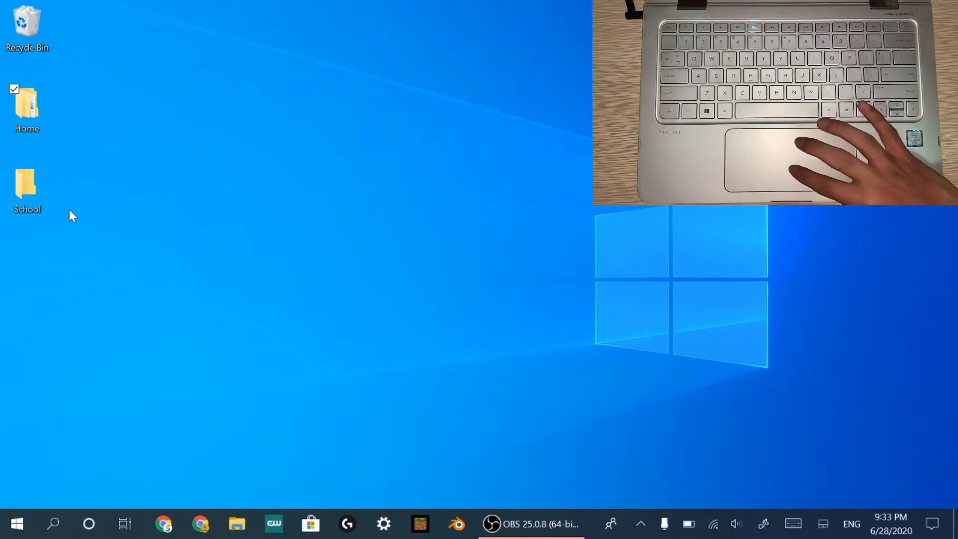
pyautogui.click(128, 218)
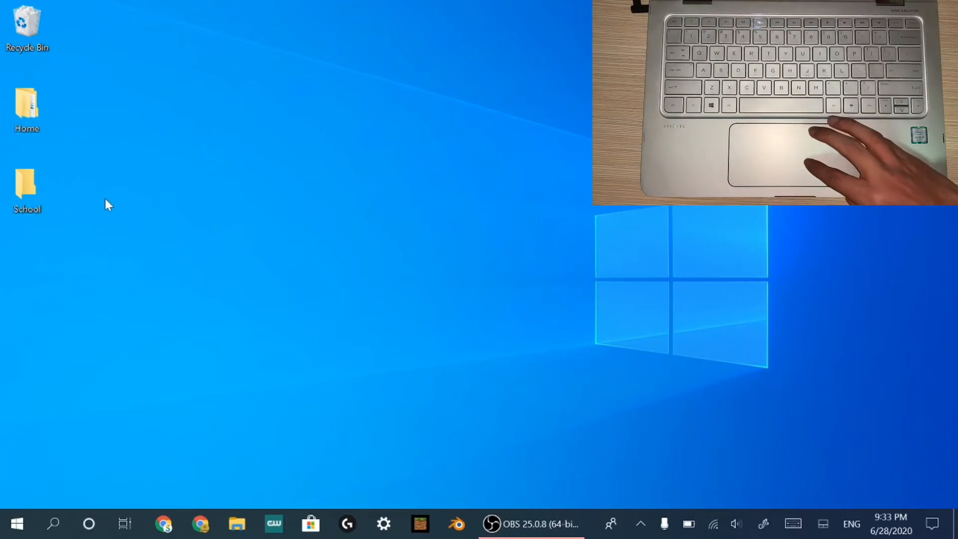
# Open the School folder and create a subfolder named "Semester 1" in it
pyautogui.doubleClick(31, 205)
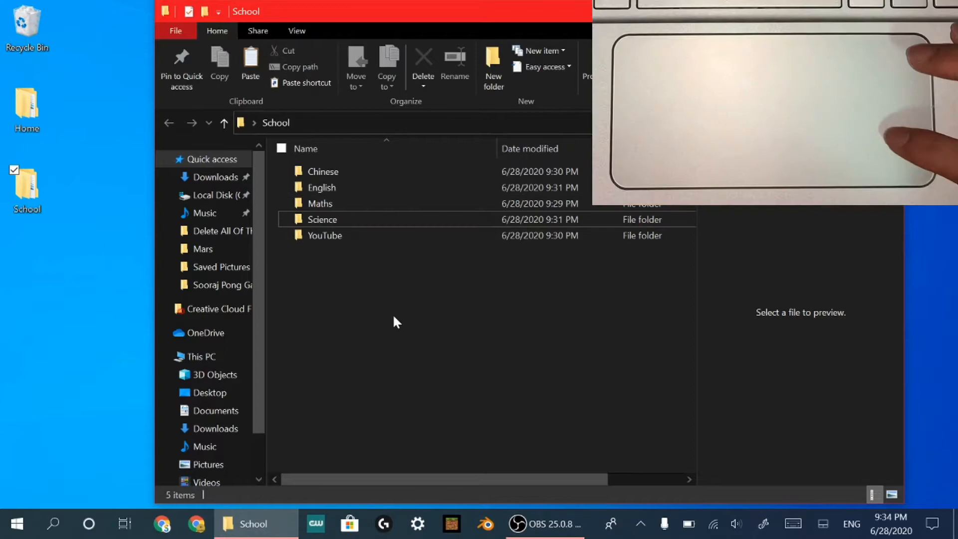
pyautogui.rightClick(394, 321)
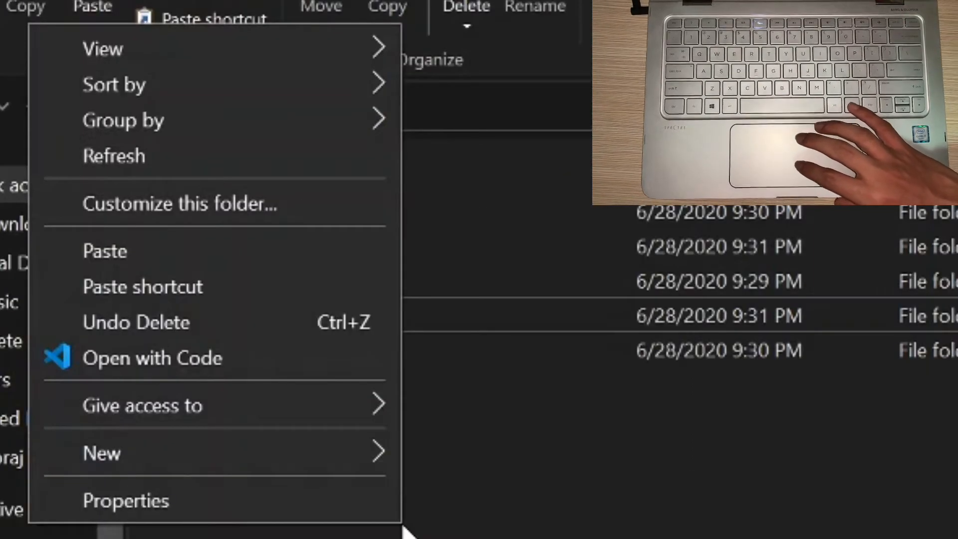
pyautogui.moveTo(369, 455)
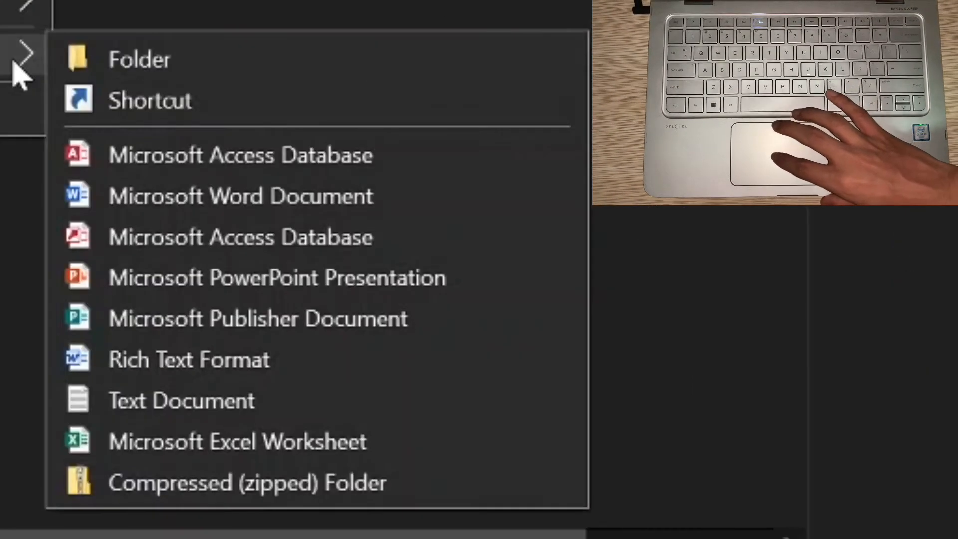
pyautogui.click(103, 67)
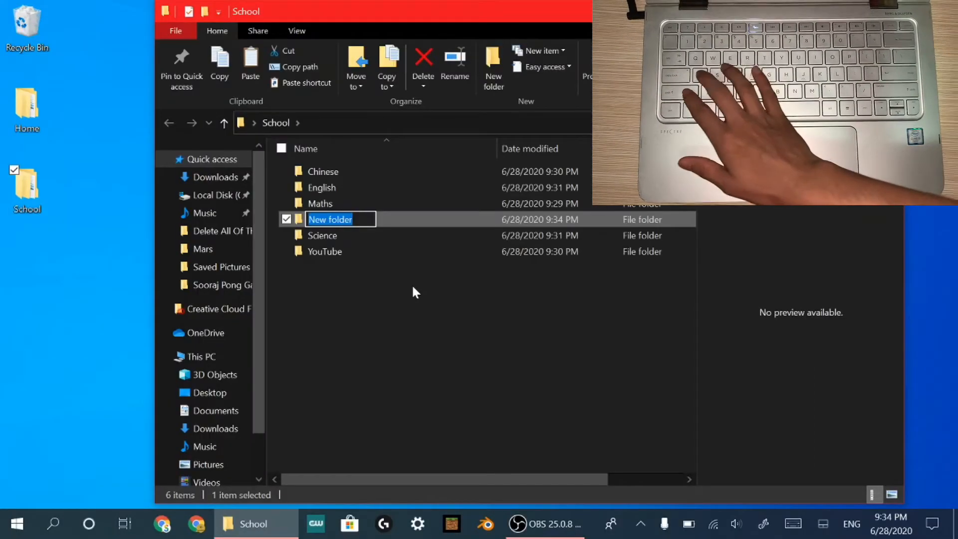
pyautogui.write('Semes')
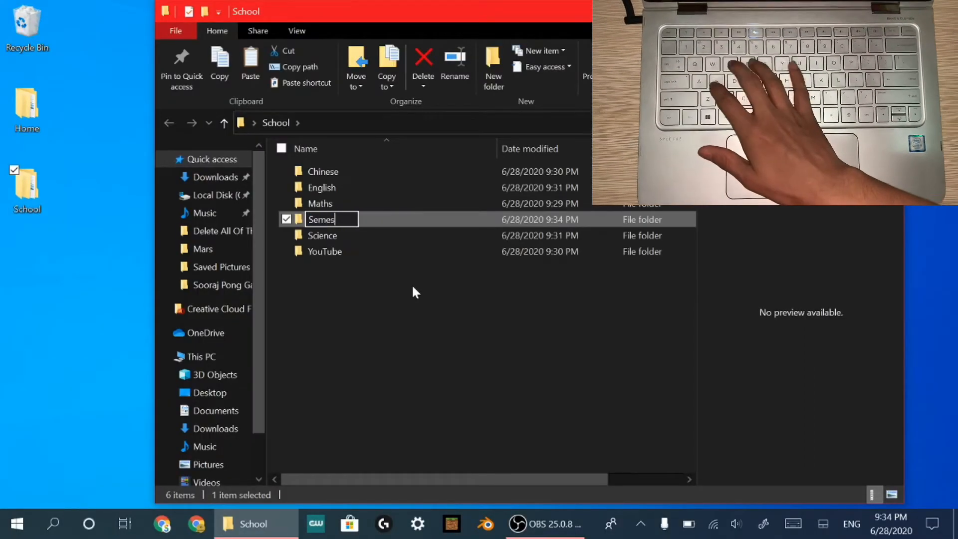
pyautogui.write('ter 1')
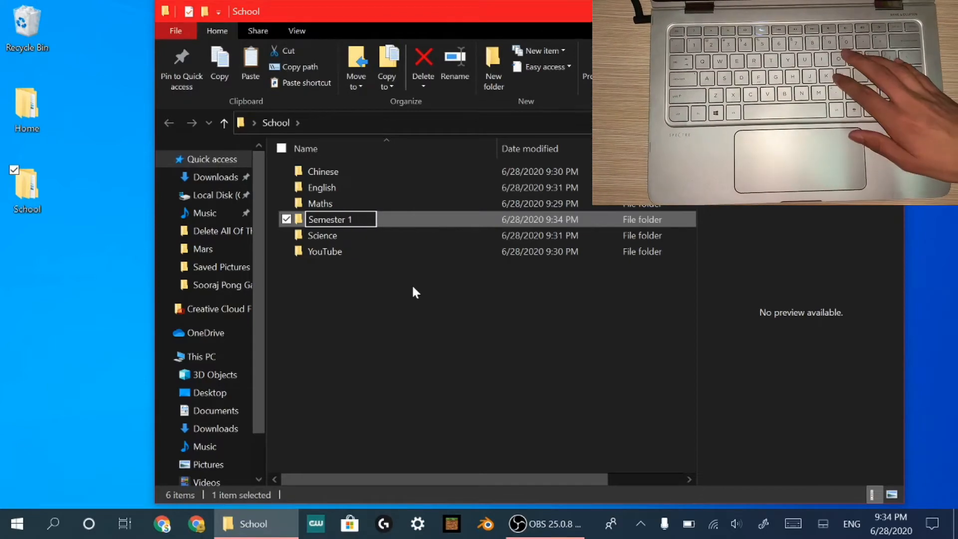
pyautogui.press('Return')
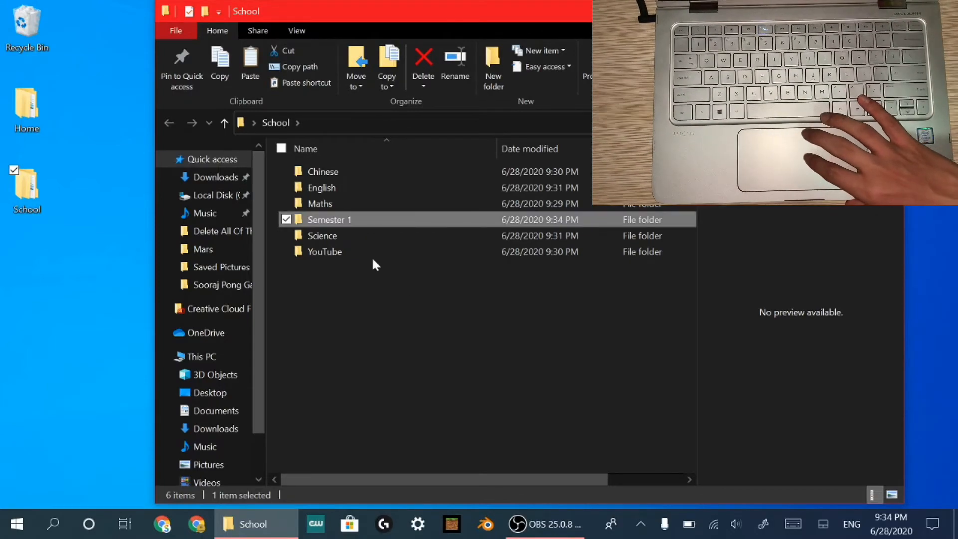
# Move the Science and Maths folders into the Semester 1 folder
pyautogui.click(346, 237)
pyautogui.moveTo(333, 235); pyautogui.dragTo(328, 214)
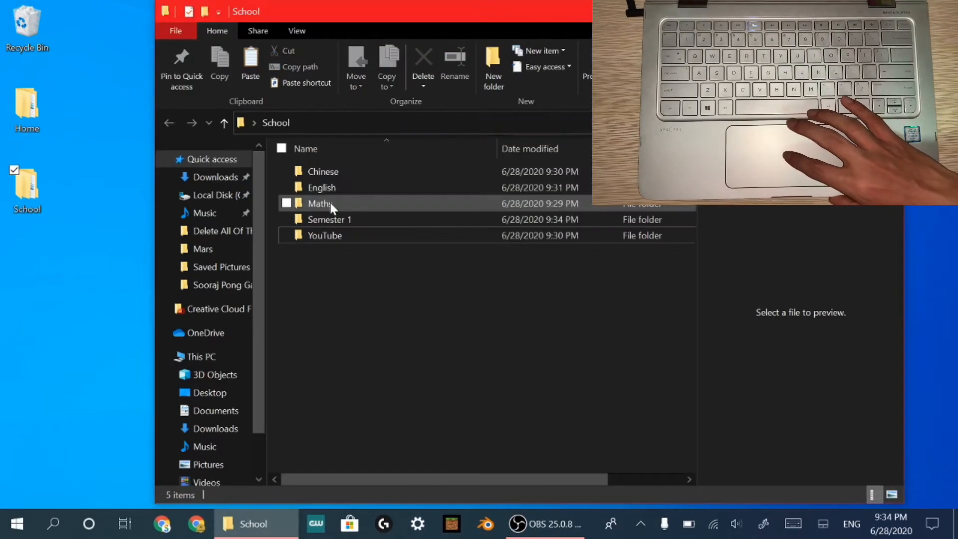
pyautogui.moveTo(332, 208); pyautogui.dragTo(336, 218)
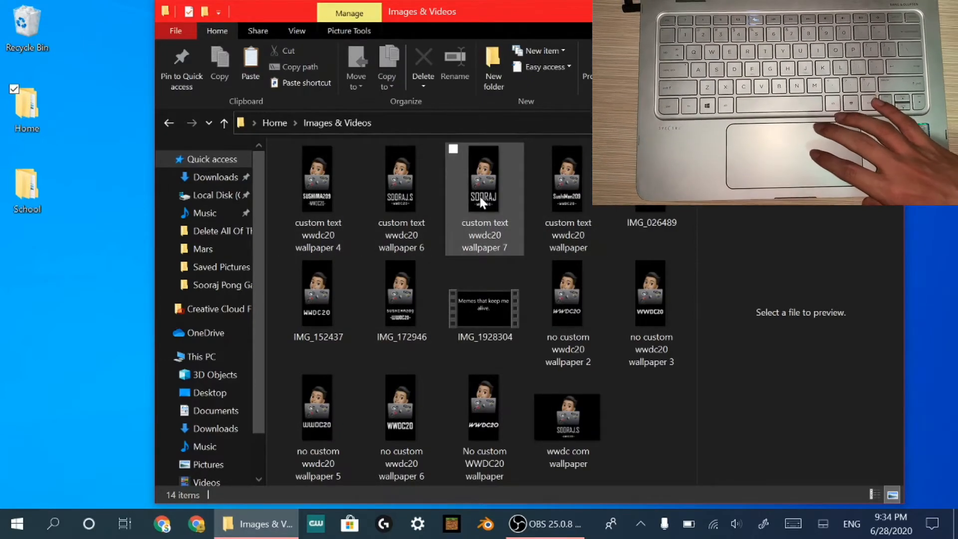
# Create a folder named "June" inside Home's Images & Videos folder
pyautogui.moveTo(480, 199)
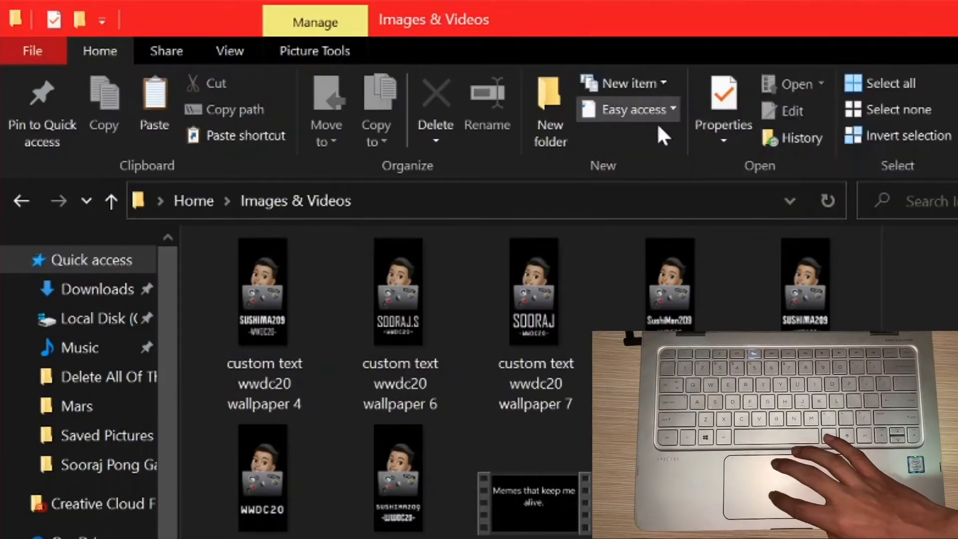
pyautogui.click(550, 106)
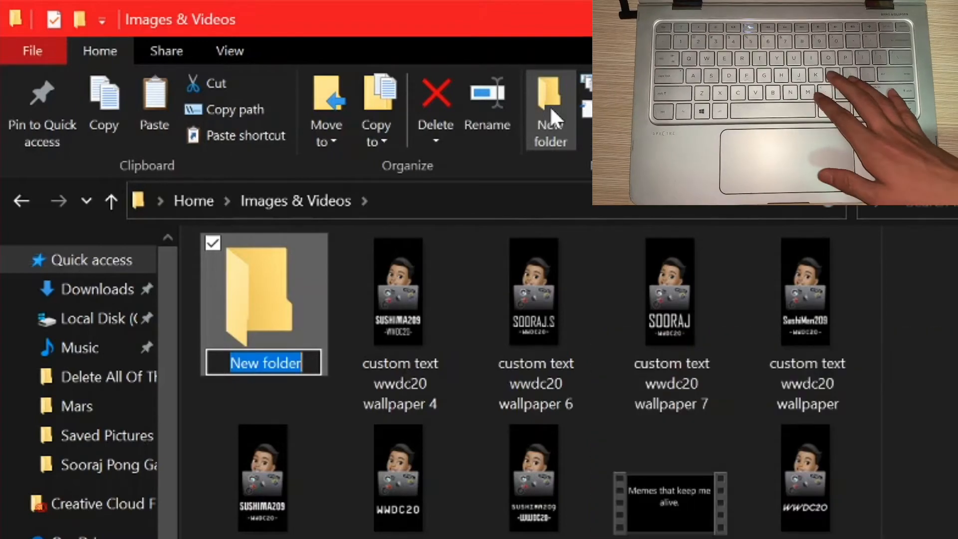
pyautogui.write('June')
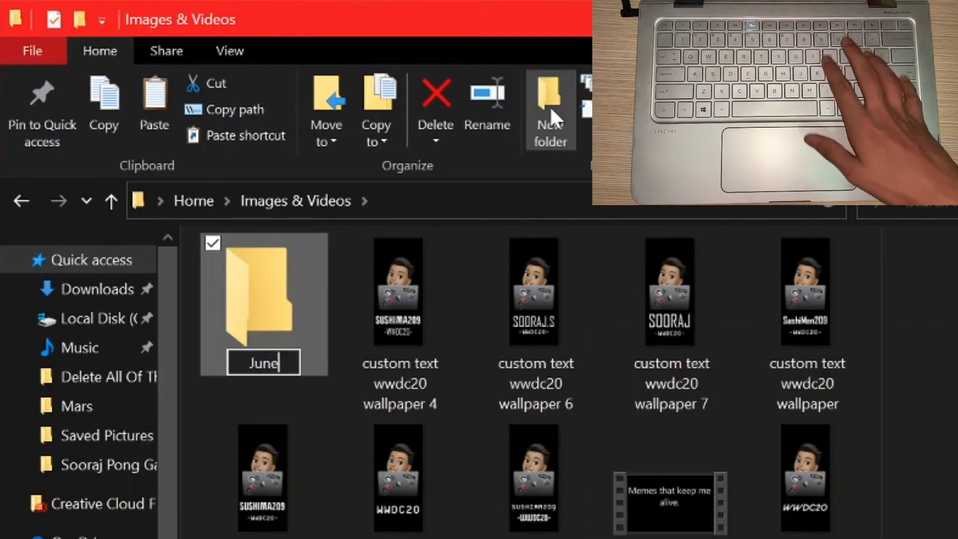
pyautogui.press('Return')
# Move the images custom text wwdc20 wallpaper 4, 6 and 7 into the June folder
pyautogui.click(432, 322)
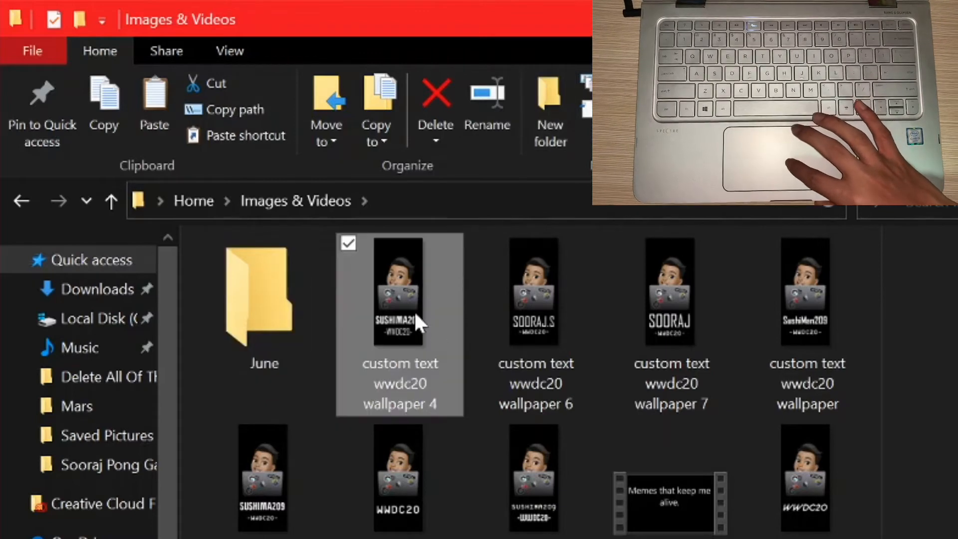
pyautogui.moveTo(424, 282); pyautogui.dragTo(275, 292)
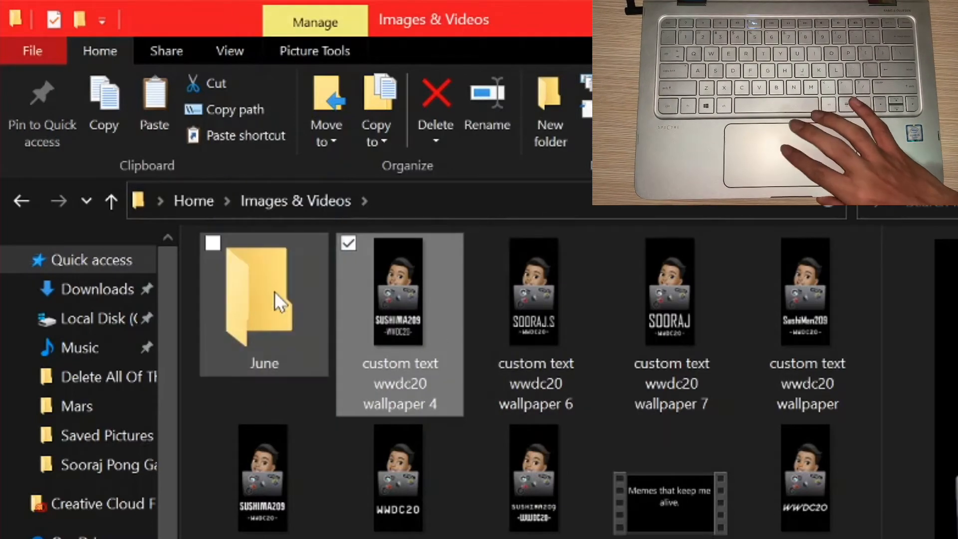
pyautogui.moveTo(409, 310); pyautogui.dragTo(262, 321)
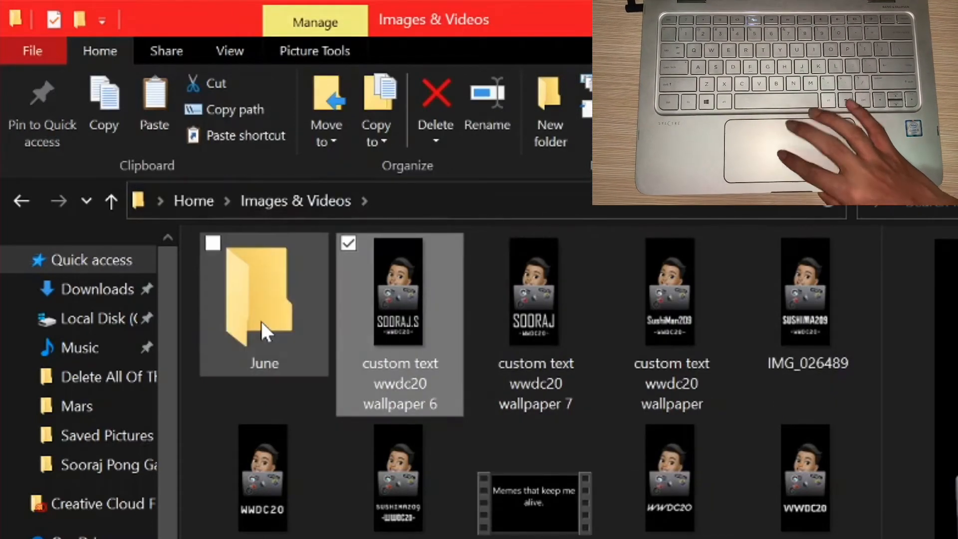
pyautogui.moveTo(398, 325); pyautogui.dragTo(231, 316)
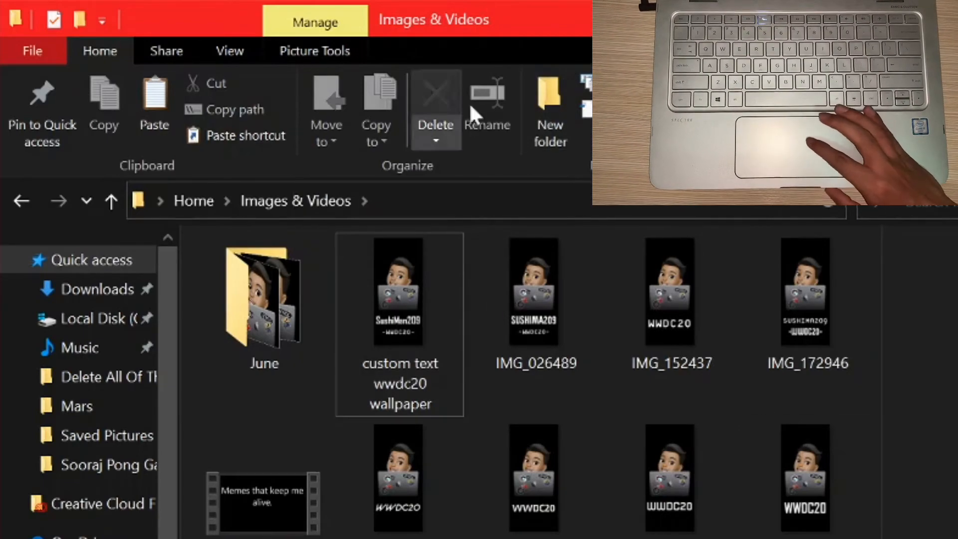
# Create a folder named "2020" in Images & Videos and move the June folder into it
pyautogui.click(542, 111)
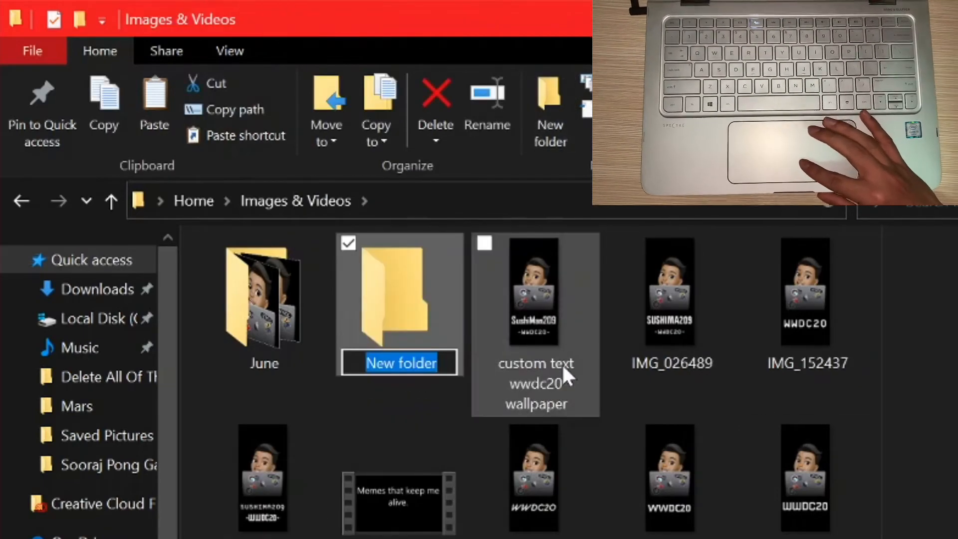
pyautogui.write('2020')
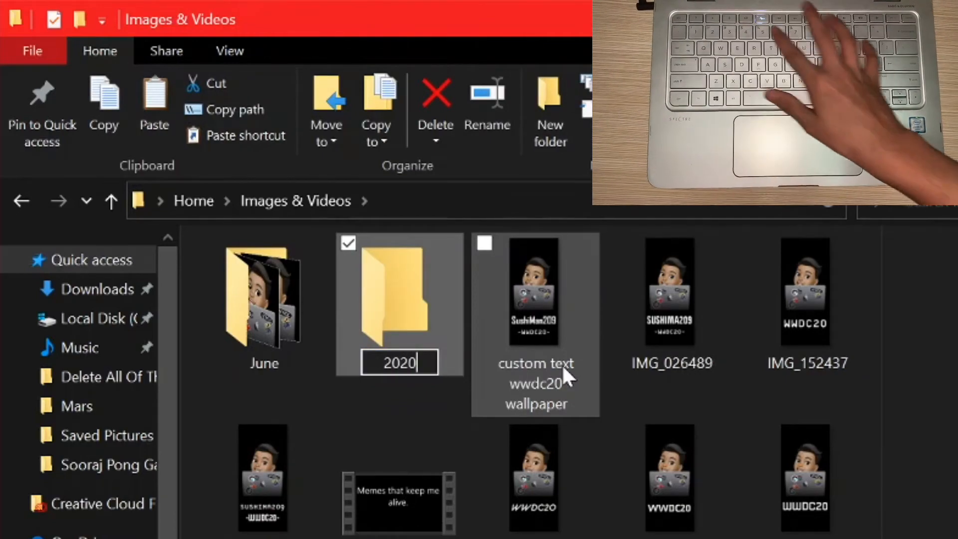
pyautogui.press('Return')
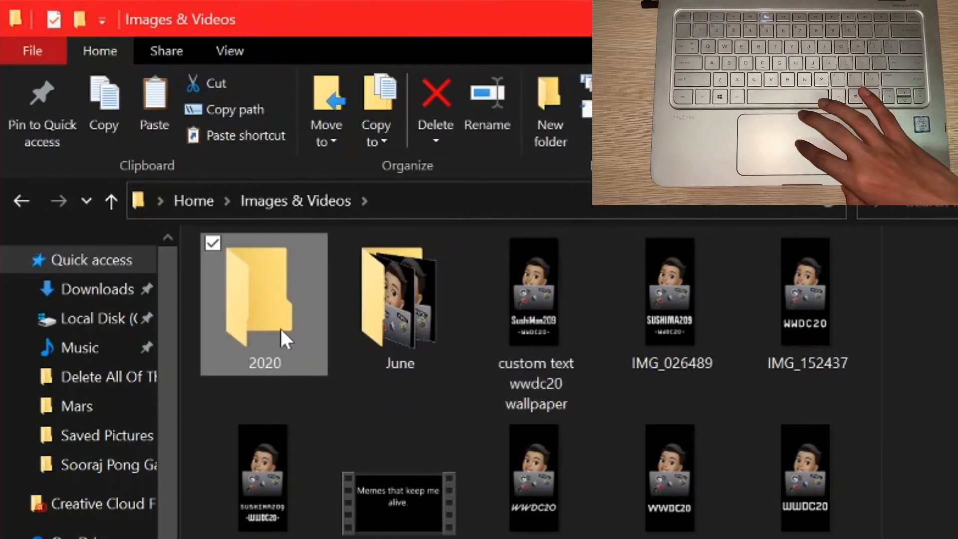
pyautogui.click(389, 323)
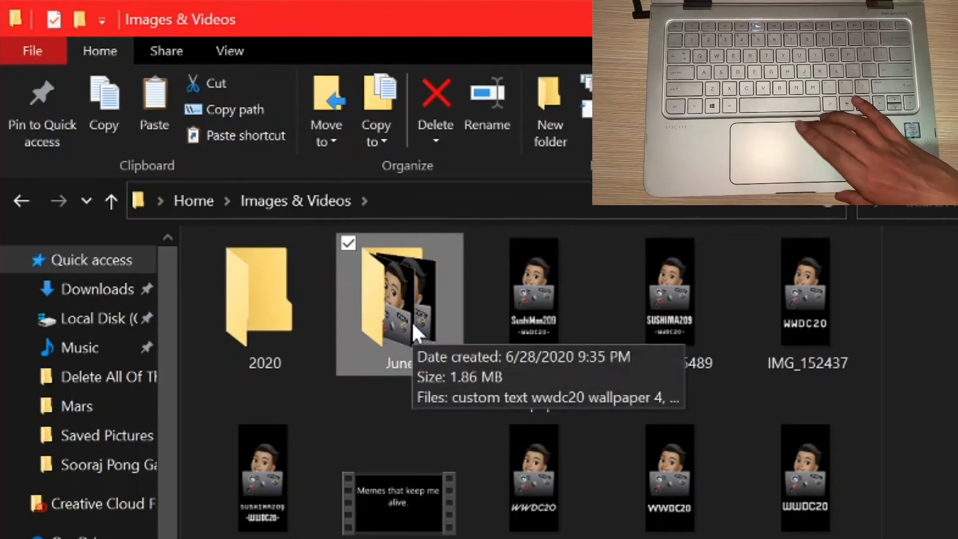
pyautogui.moveTo(412, 321); pyautogui.dragTo(286, 328)
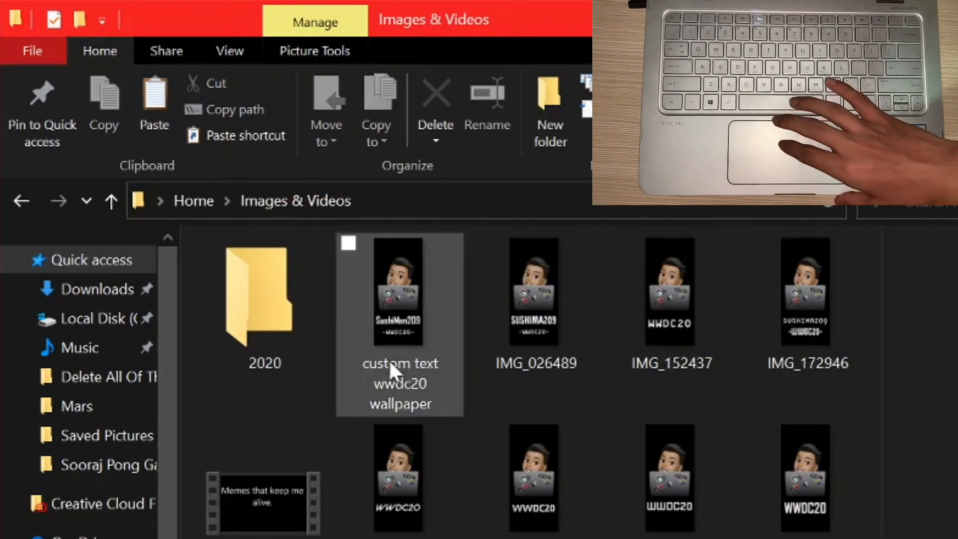
# Open the 2020 folder and its June subfolder to check the images filed there
pyautogui.click(300, 312)
pyautogui.doubleClick(299, 312)
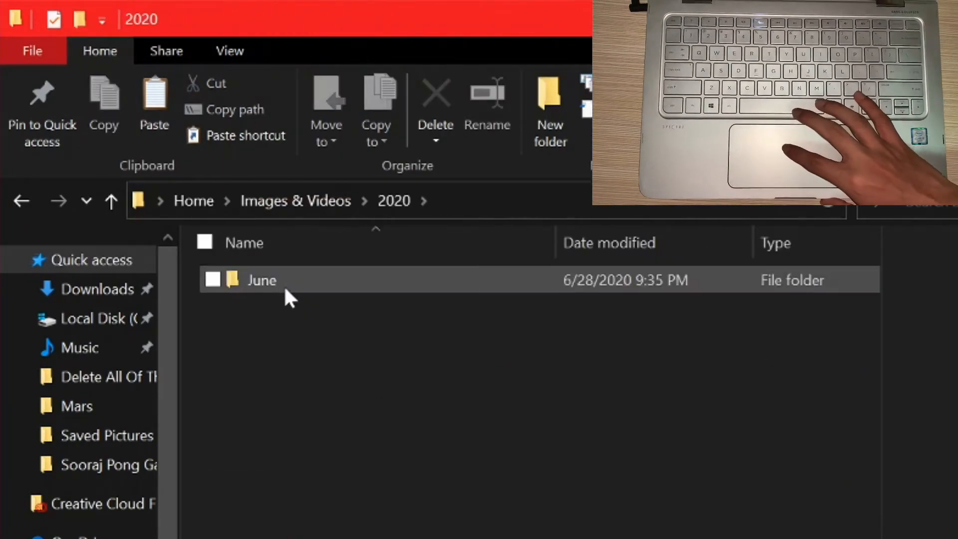
pyautogui.doubleClick(284, 293)
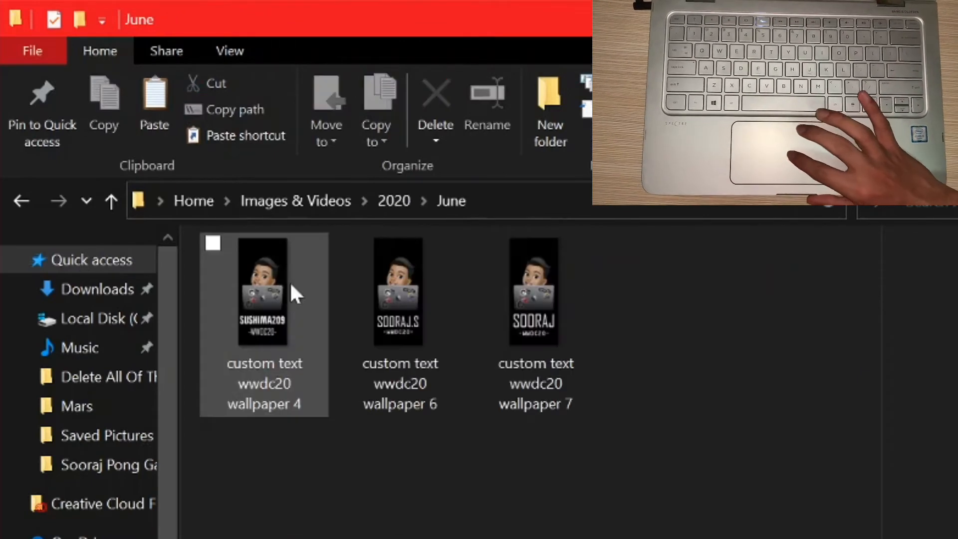
# Return to Images & Videos, reopen the 2020 folder and display its contents in the Tiles layout
pyautogui.click(314, 210)
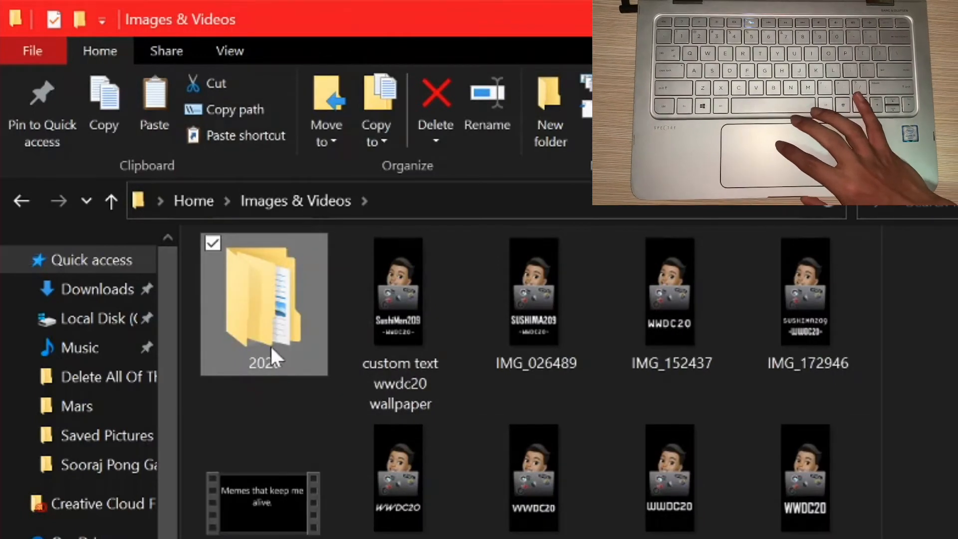
pyautogui.doubleClick(269, 342)
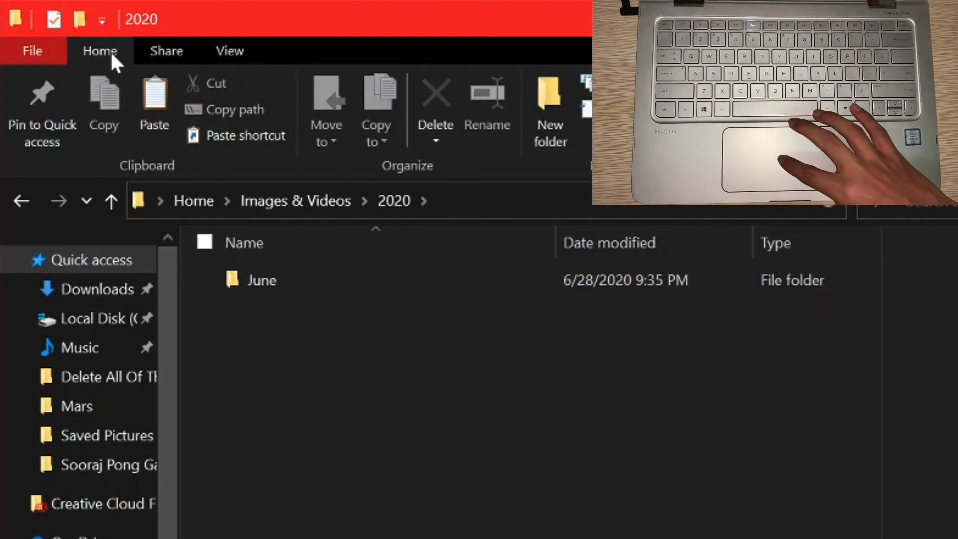
pyautogui.click(227, 52)
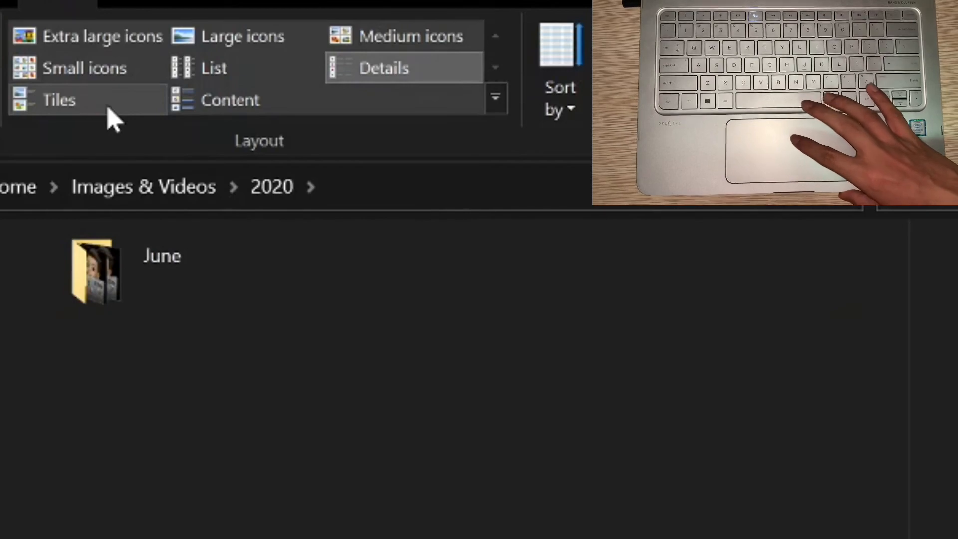
pyautogui.click(108, 108)
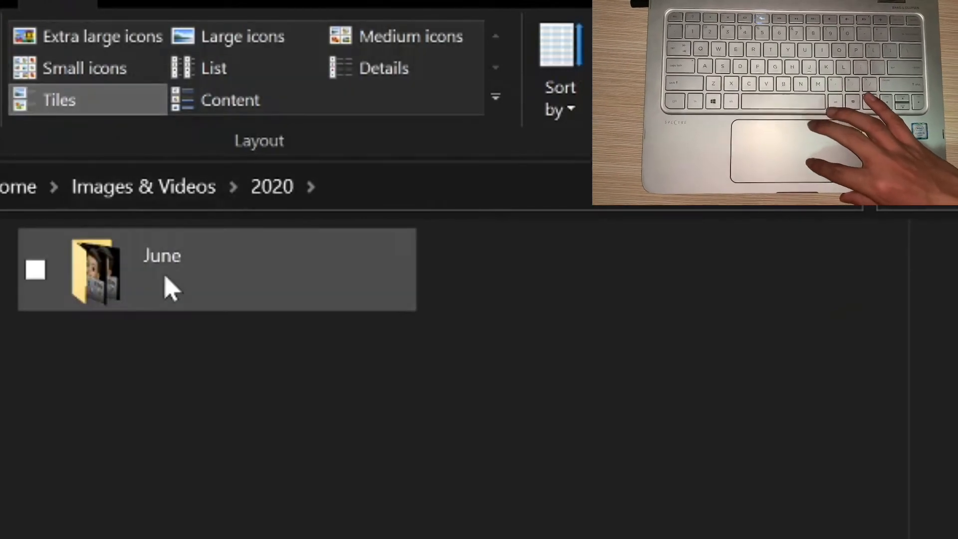
# Create an empty folder next to June inside the 2020 folder, keeping the default name
pyautogui.rightClick(671, 317)
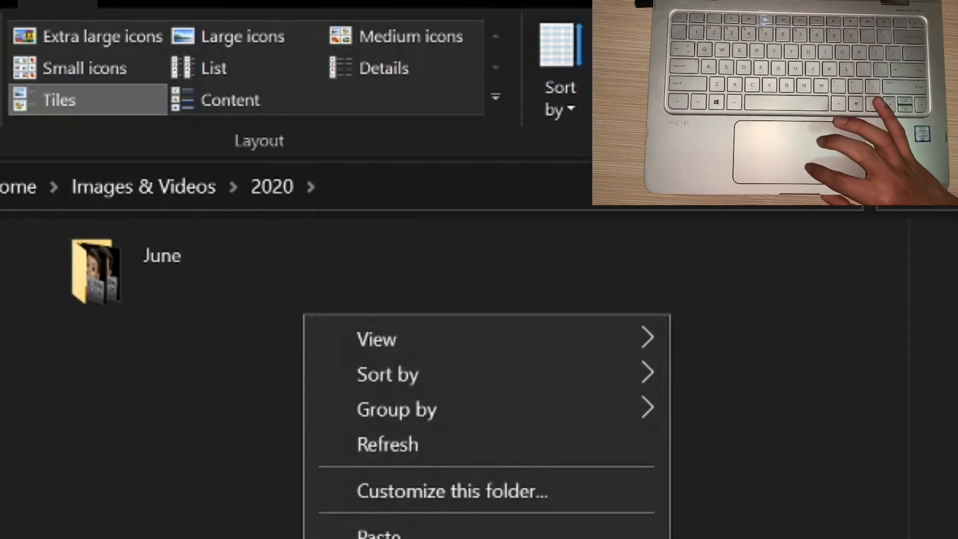
pyautogui.click(755, 370)
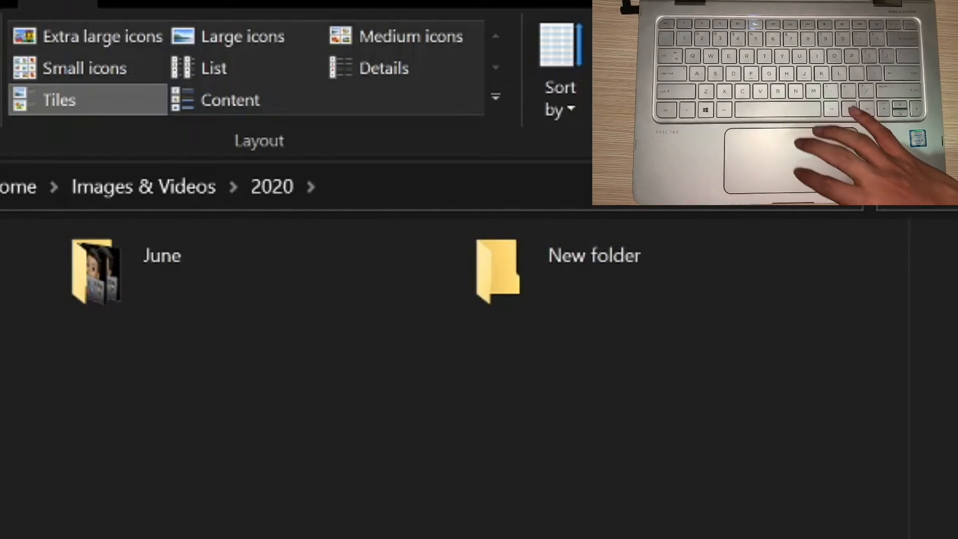
# Try the Content layout for the 2020 folder, and change its layout to List
pyautogui.click(203, 102)
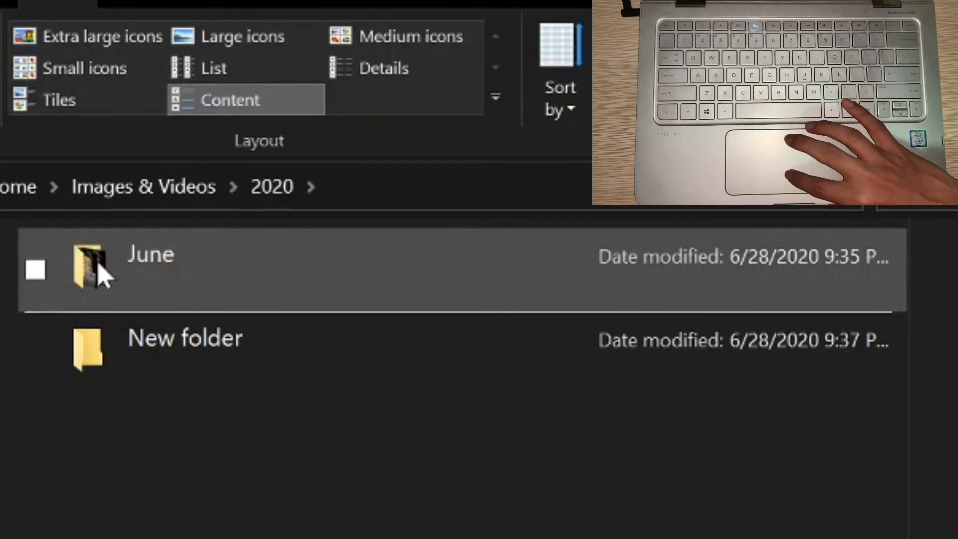
pyautogui.moveTo(102, 270)
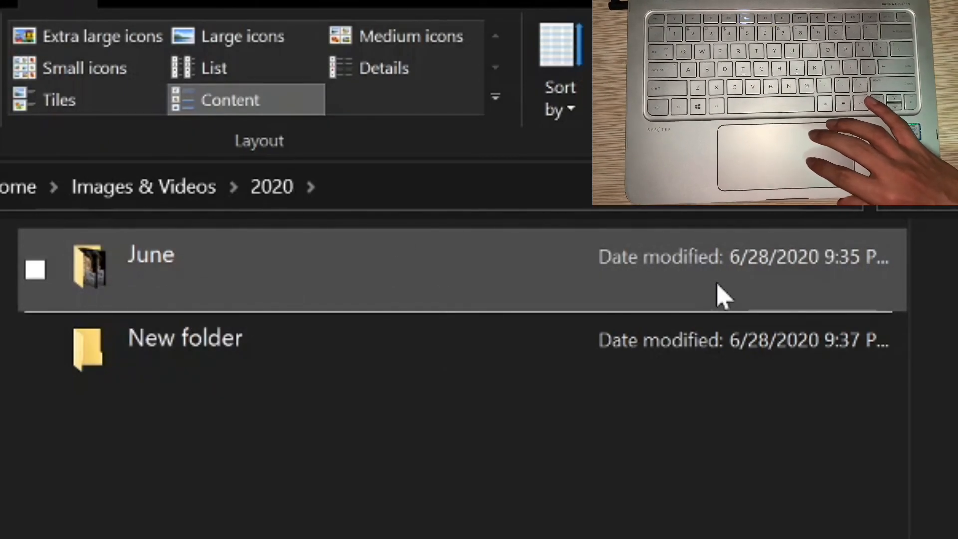
pyautogui.click(253, 76)
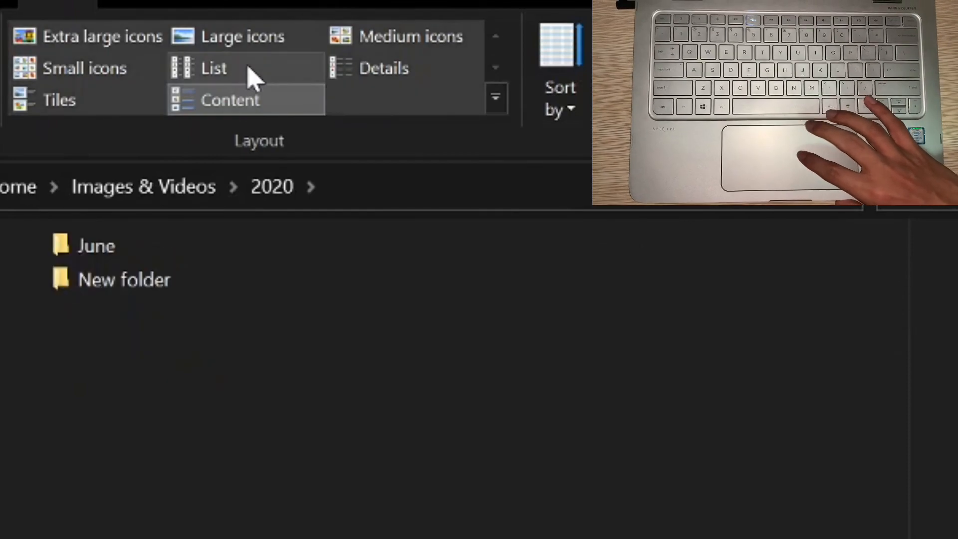